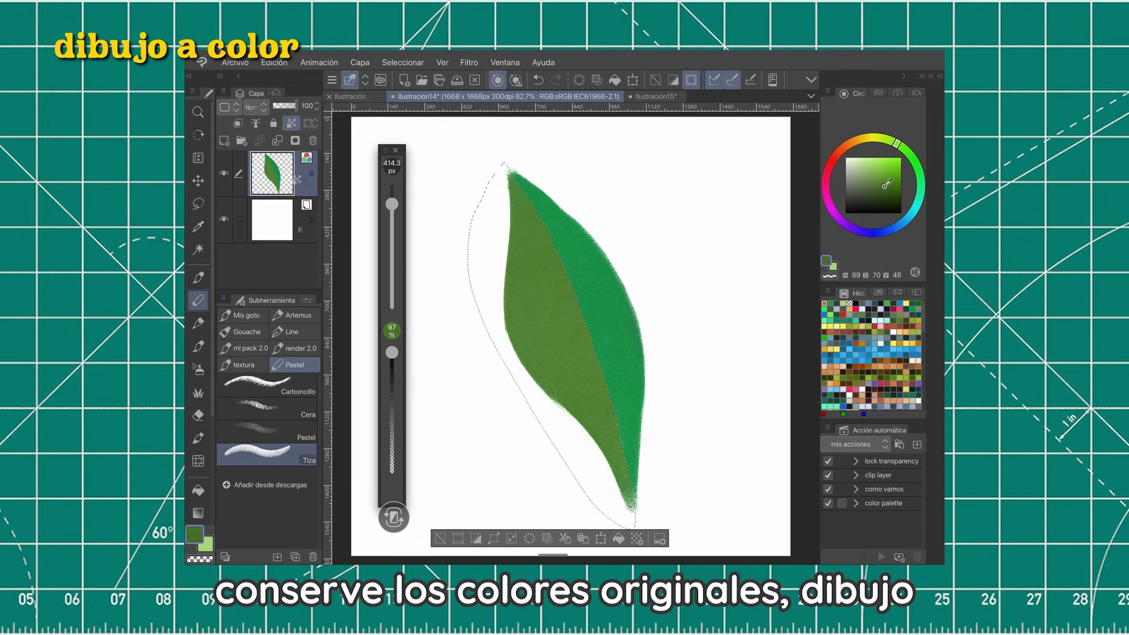
Shade the left half of the leaf with a darker green using the Tiza brush inside the selection.
mouse_move(520, 273)
mouse_down()
mouse_move(502, 200)
mouse_move(534, 305)
mouse_up()
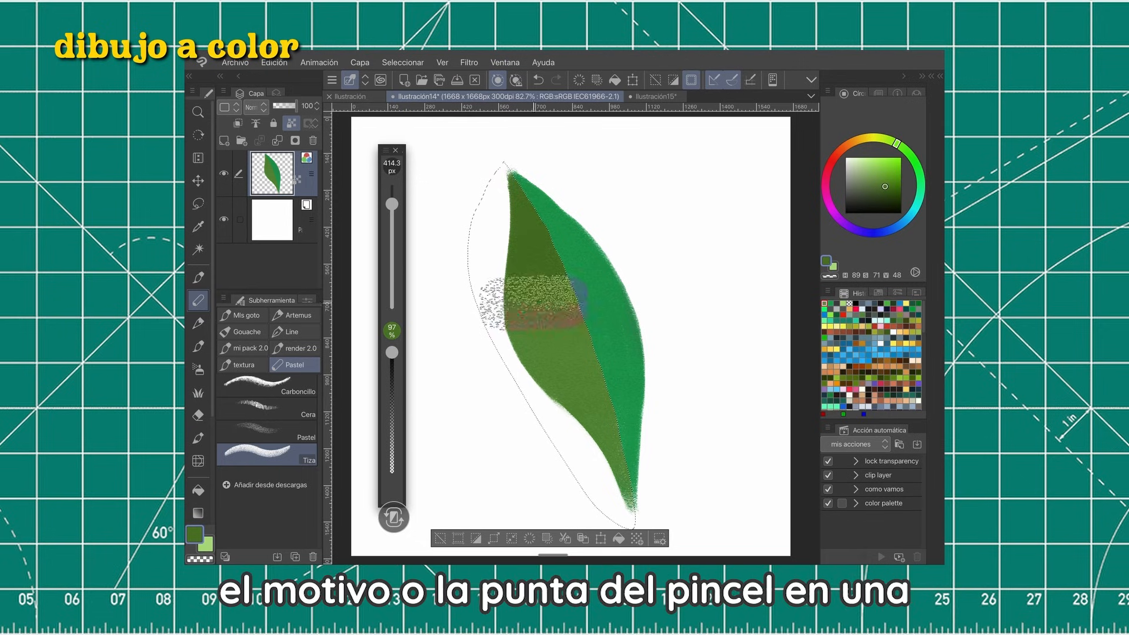
drag(604, 469, 597, 480)
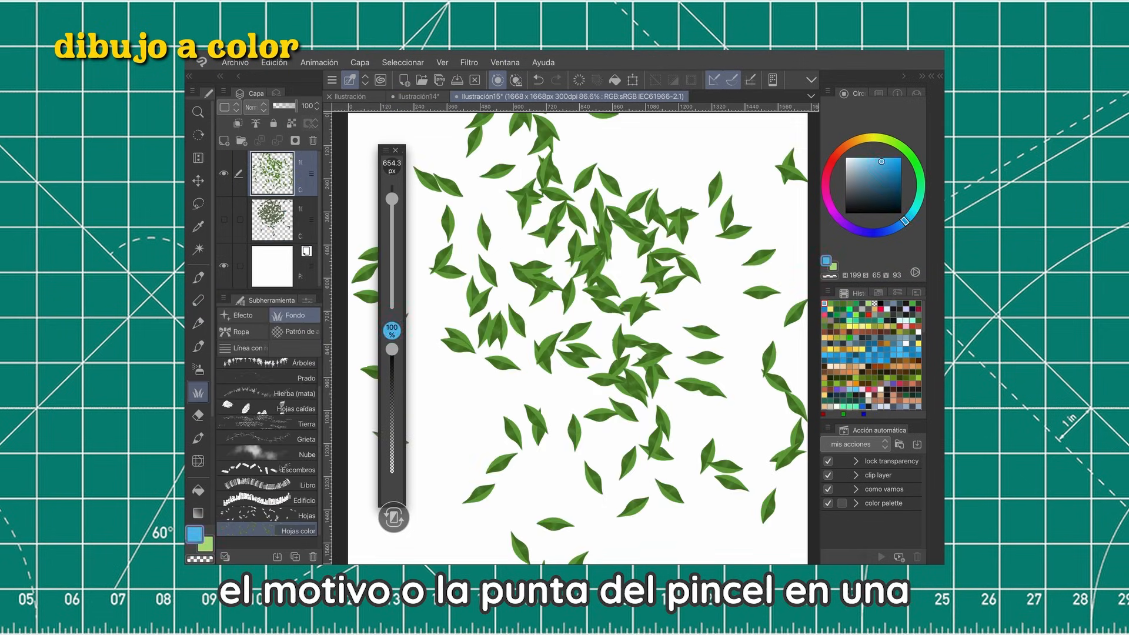
Set the drawing colour to dark magenta (H 323, S 100, V 51) and paint a stroke of leaves with the Hojas color brush.
click(826, 191)
click(901, 184)
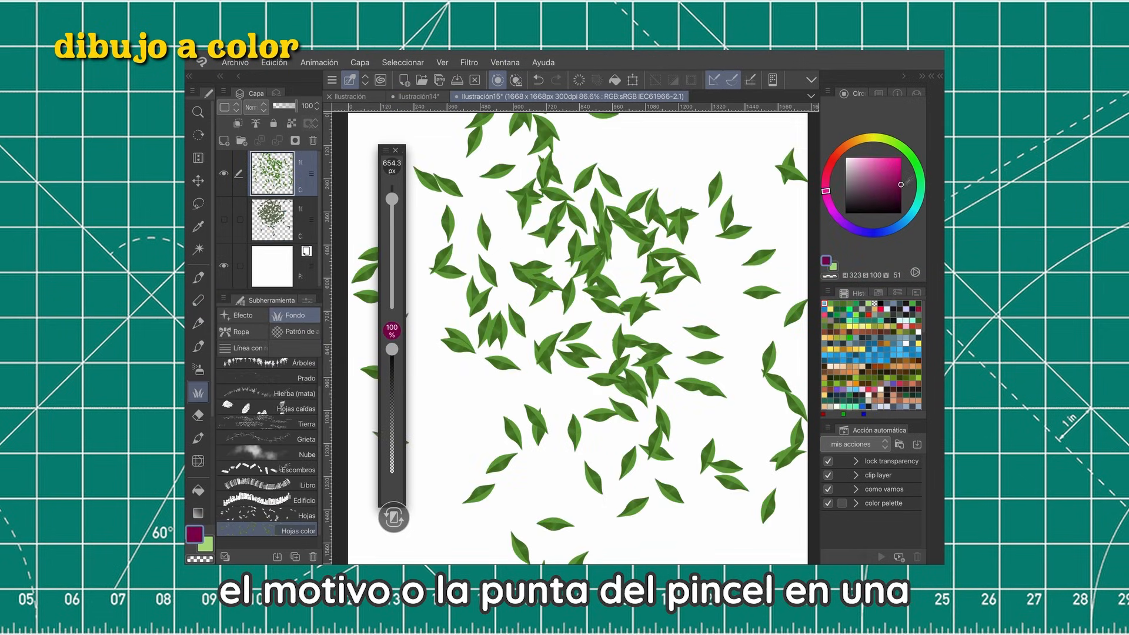
mouse_move(780, 227)
mouse_down()
mouse_move(672, 150)
mouse_move(742, 390)
mouse_move(530, 189)
mouse_move(595, 455)
mouse_move(441, 392)
mouse_move(556, 158)
mouse_move(737, 421)
mouse_move(561, 242)
mouse_up()
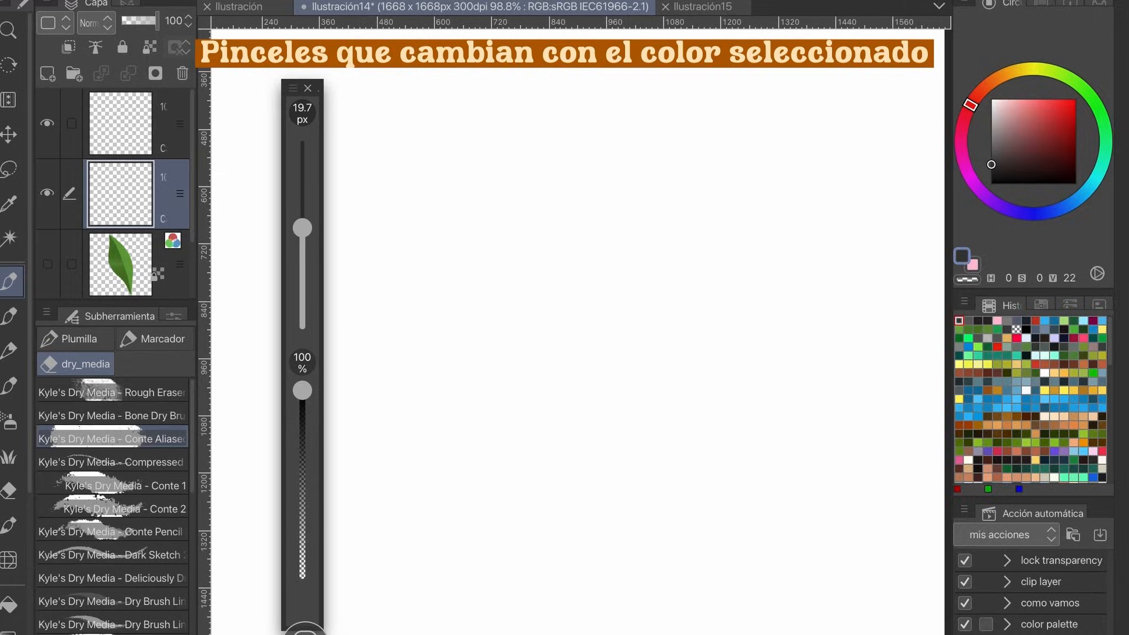
Paint a clump of overlapping dark grey grass blades on the empty layer with the 19.7 px Conte Aliased brush.
drag(666, 462, 715, 193)
drag(685, 436, 703, 120)
mouse_move(685, 413)
mouse_down()
mouse_move(665, 335)
mouse_move(691, 154)
mouse_up()
drag(655, 464, 615, 242)
drag(581, 403, 628, 146)
mouse_move(641, 161)
mouse_down()
mouse_move(589, 411)
mouse_move(599, 391)
mouse_move(599, 416)
mouse_up()
mouse_move(588, 427)
mouse_down()
mouse_move(510, 201)
mouse_move(479, 167)
mouse_up()
mouse_move(560, 442)
mouse_down()
mouse_move(483, 266)
mouse_move(517, 373)
mouse_move(443, 289)
mouse_up()
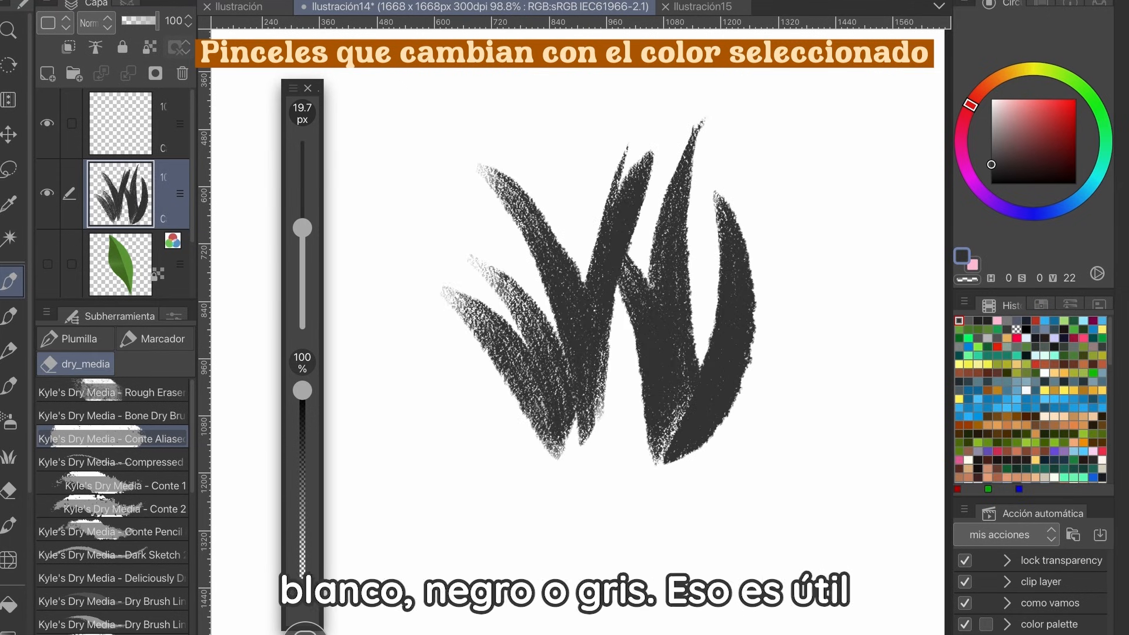
Layer darker, near-black blades over the grass clump with the brush at 15.3 px.
drag(594, 467, 623, 285)
drag(638, 464, 656, 317)
drag(731, 416, 713, 177)
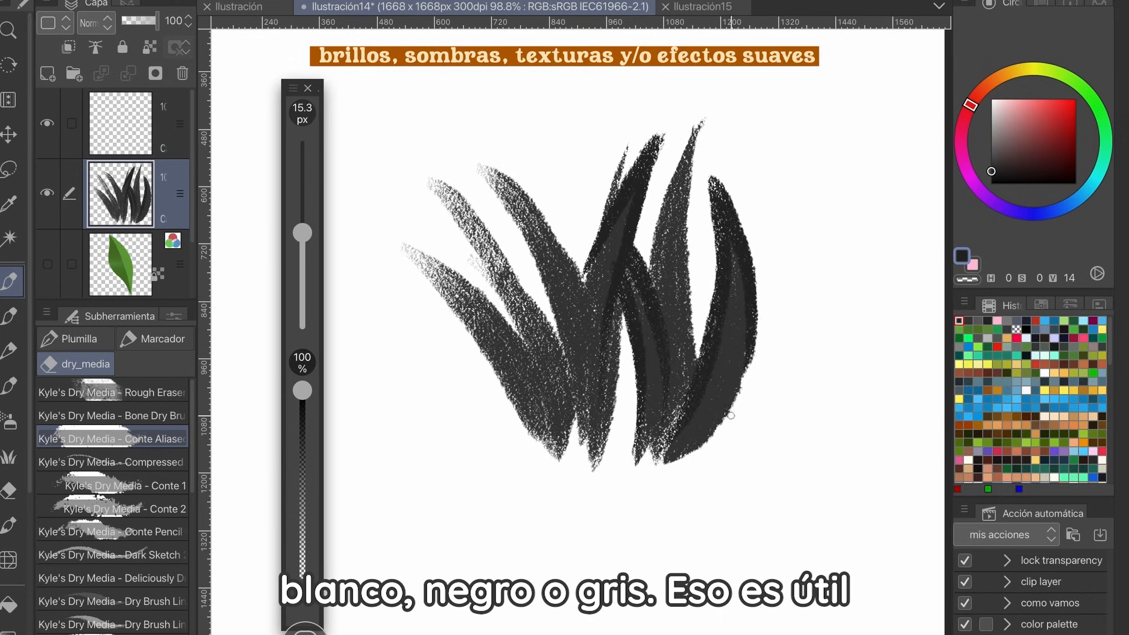
mouse_move(709, 447)
mouse_down()
mouse_move(751, 310)
mouse_move(716, 105)
mouse_up()
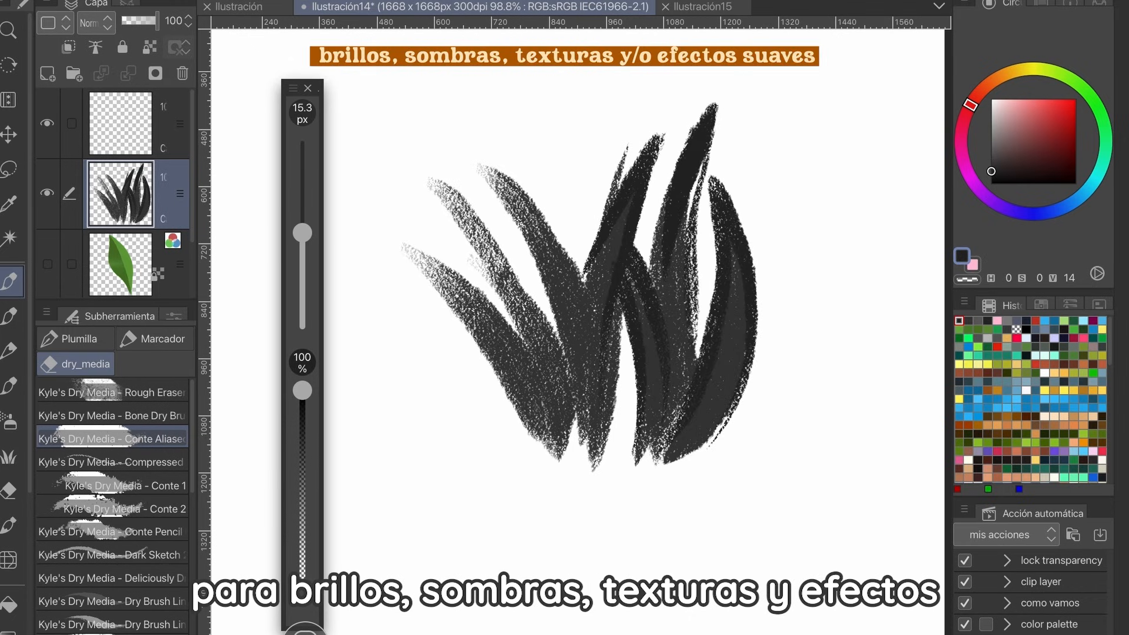
drag(586, 347, 470, 146)
drag(498, 262, 438, 176)
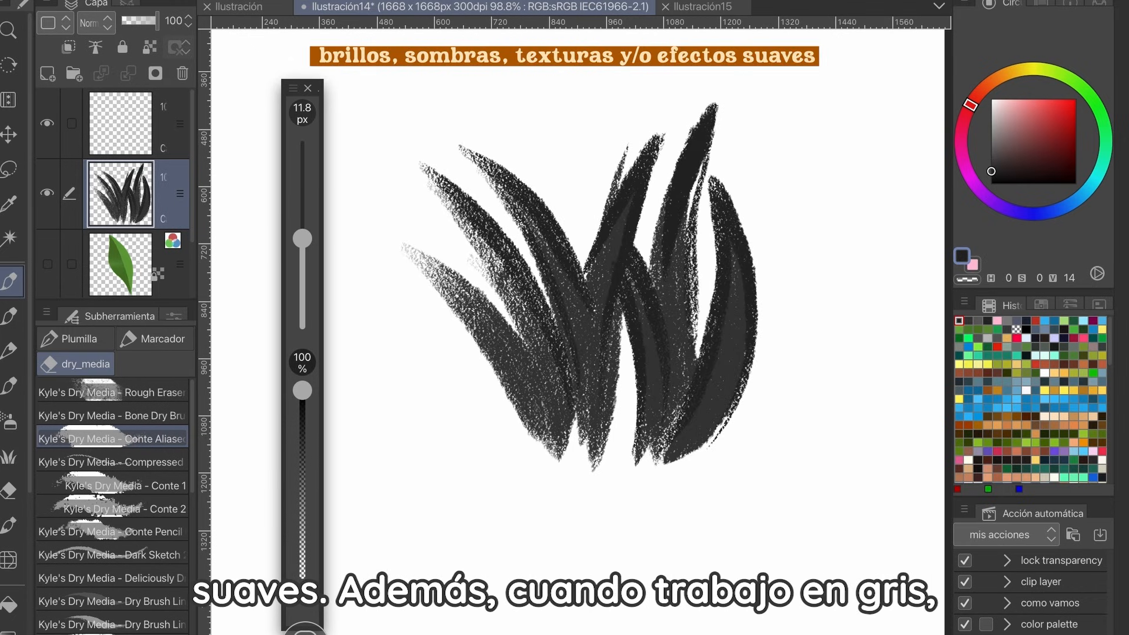
Add thinner near-black blades along the base and left side of the grass clump with the brush at 11.8 px.
mouse_move(625, 455)
mouse_down()
mouse_move(652, 327)
mouse_move(635, 357)
mouse_up()
drag(597, 467, 568, 353)
drag(571, 448, 525, 342)
drag(533, 448, 428, 309)
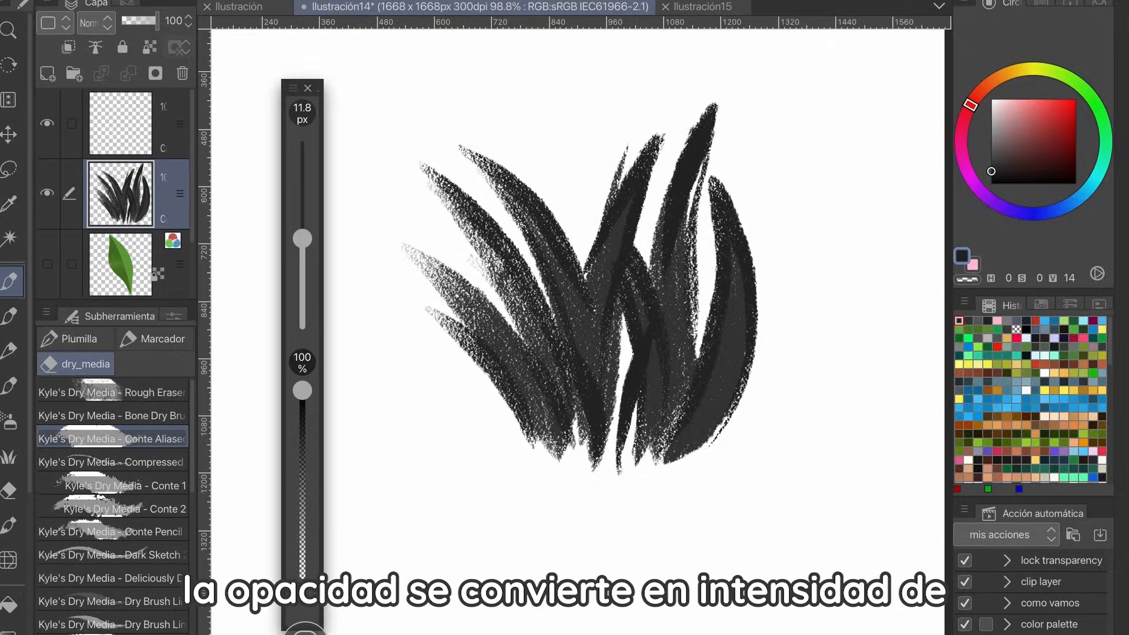
drag(529, 397, 413, 255)
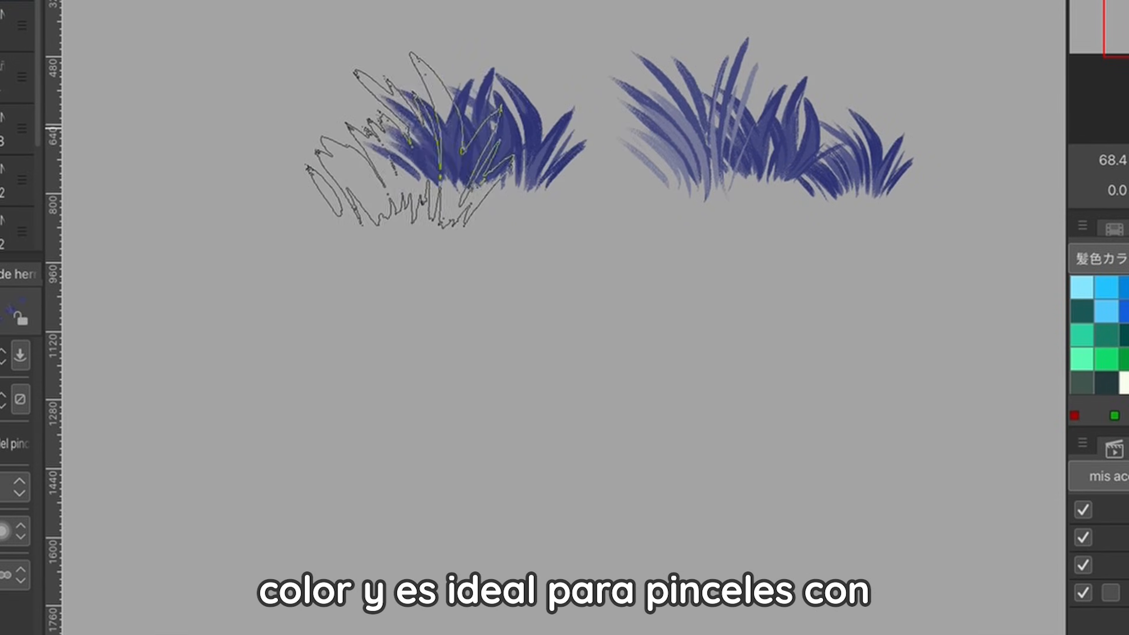
Test the grass clump brush by stamping clumps and painting rows of grass in blue and in dark red.
click(394, 165)
click(869, 268)
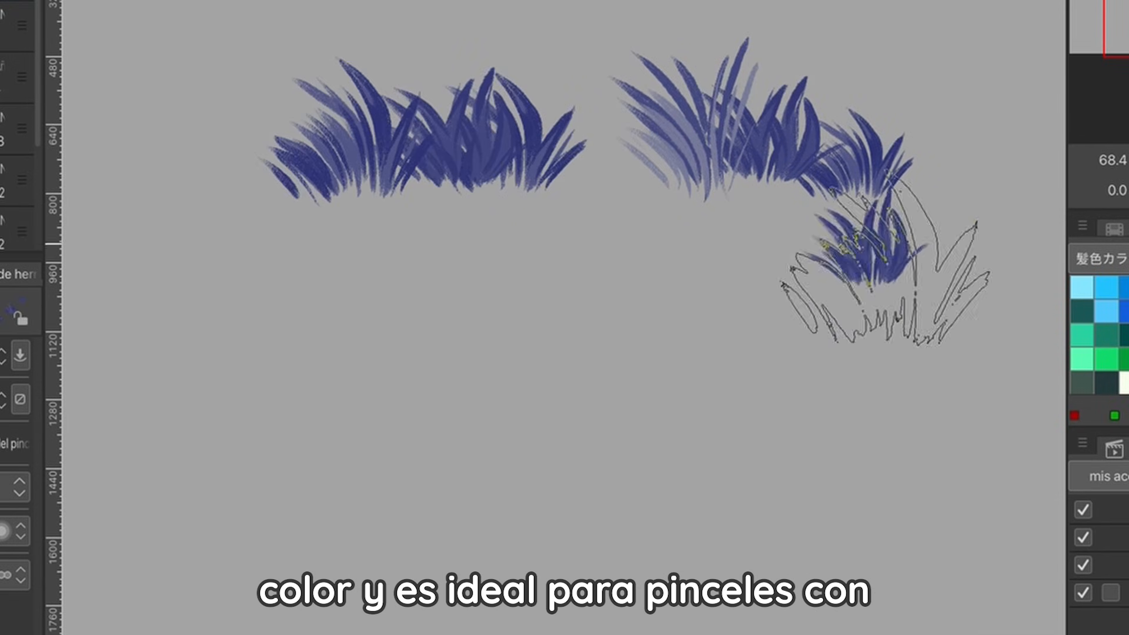
click(568, 270)
mouse_move(999, 423)
mouse_down()
mouse_move(907, 454)
mouse_move(290, 453)
mouse_up()
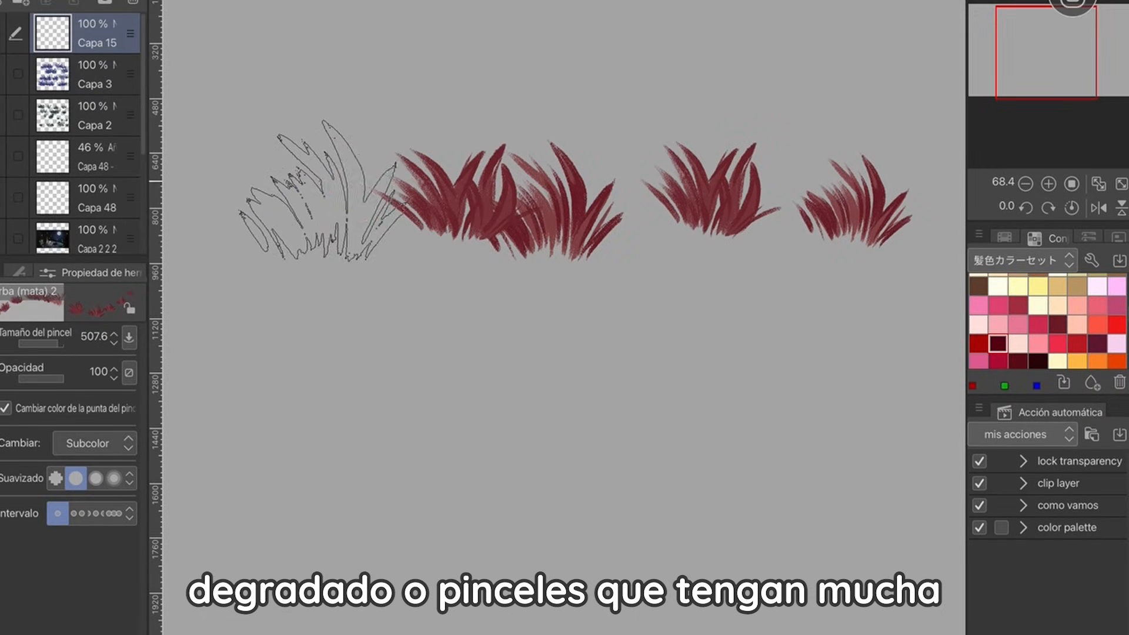
click(306, 183)
mouse_move(912, 306)
mouse_down()
mouse_move(869, 321)
mouse_move(574, 326)
mouse_move(235, 306)
mouse_up()
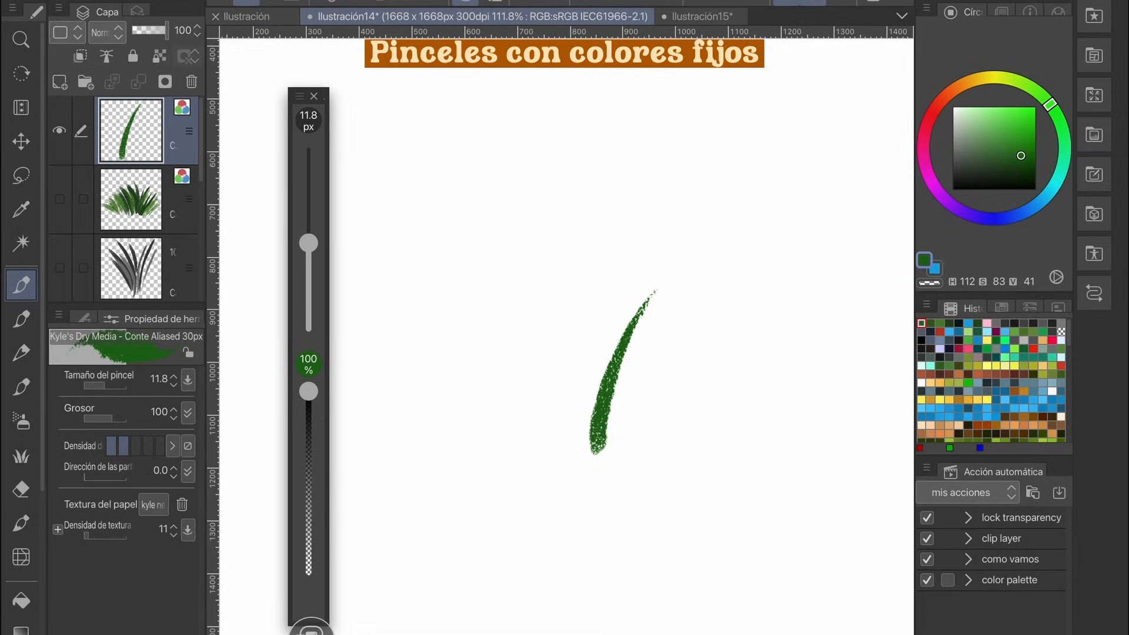
Paint a dark green plant with blades branching from the existing stem on the colour layer, using the 11.8 px Conte Aliased brush.
mouse_move(615, 395)
mouse_down()
mouse_move(676, 342)
mouse_move(659, 310)
mouse_up()
mouse_move(625, 353)
mouse_down()
mouse_move(676, 300)
mouse_move(588, 271)
mouse_up()
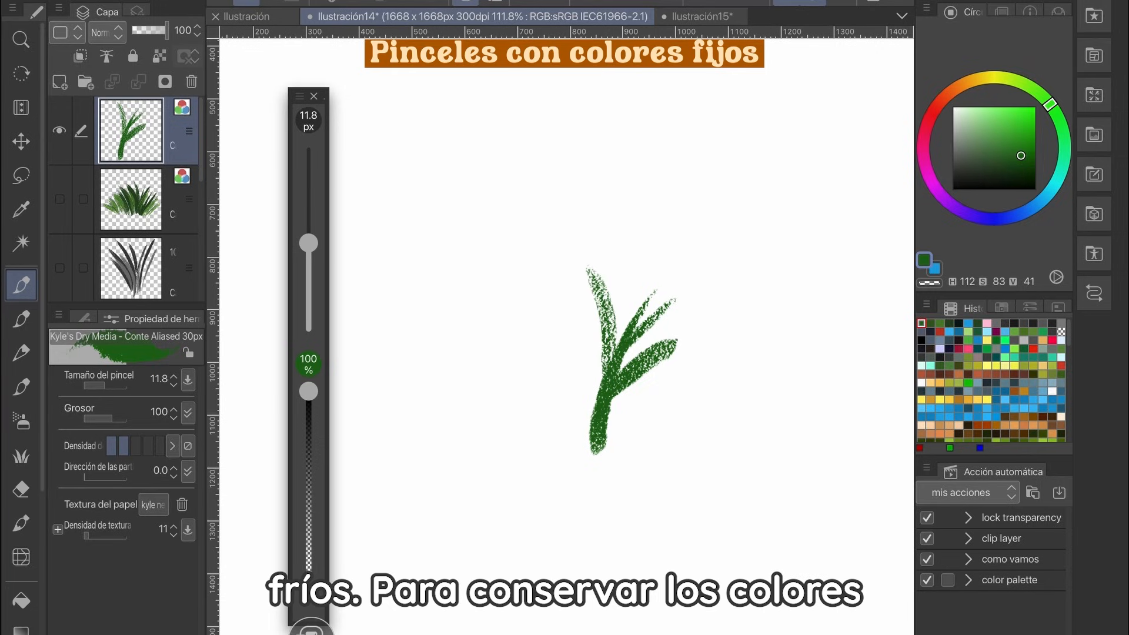
drag(617, 386, 574, 253)
drag(605, 408, 559, 289)
mouse_move(623, 344)
mouse_down()
mouse_move(647, 247)
mouse_move(685, 227)
mouse_up()
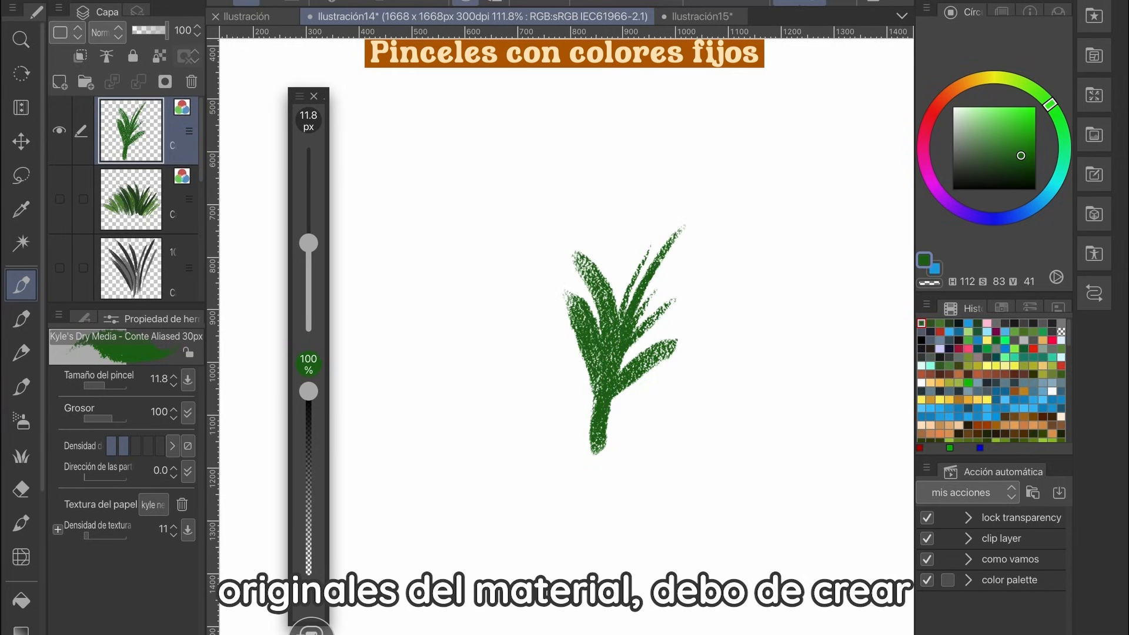
mouse_move(641, 303)
mouse_down()
mouse_move(700, 247)
mouse_move(609, 227)
mouse_up()
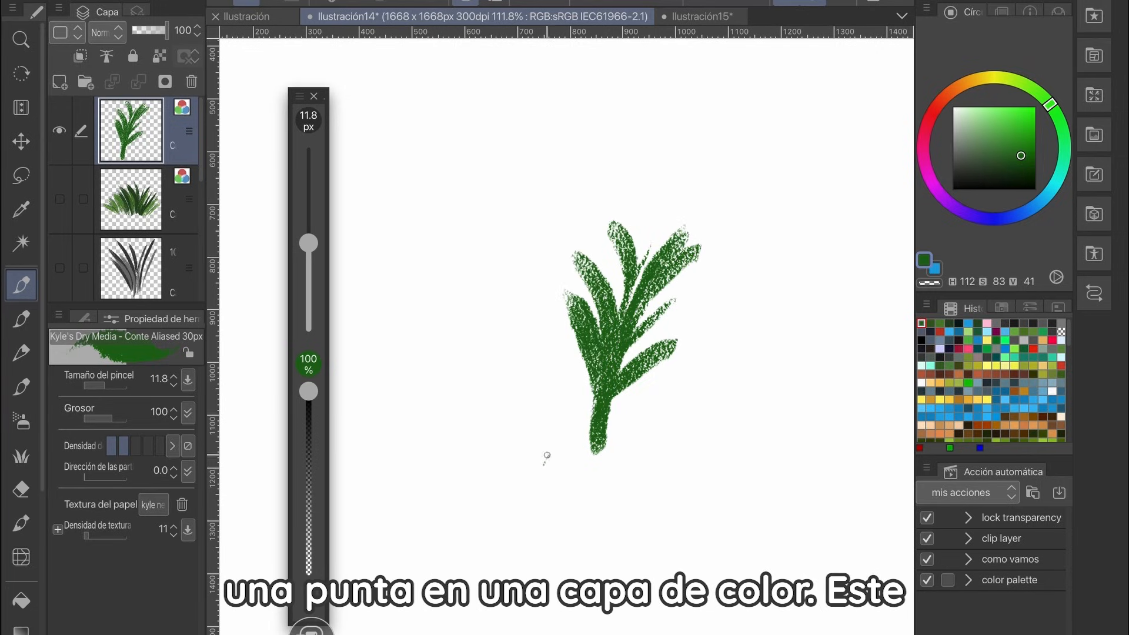
Paint a second dark green plant with branching blades to the left of the first one.
mouse_move(547, 462)
mouse_down()
mouse_move(485, 274)
mouse_move(531, 459)
mouse_move(462, 245)
mouse_up()
drag(529, 388, 536, 254)
drag(539, 356, 542, 246)
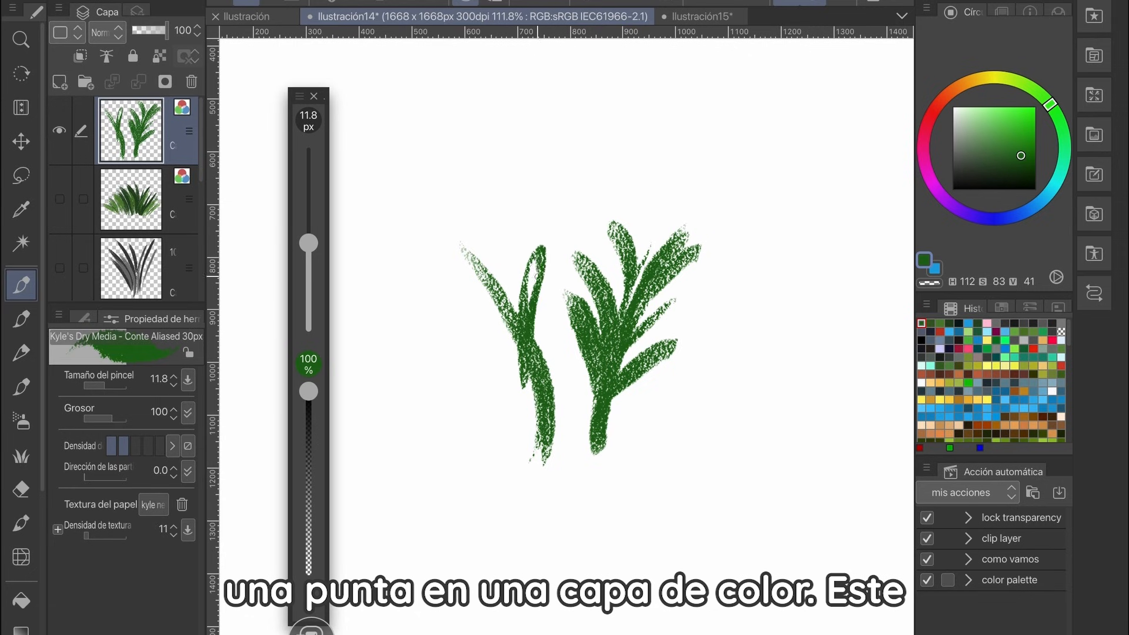
drag(535, 327, 540, 250)
mouse_move(523, 373)
mouse_down()
mouse_move(502, 333)
mouse_move(468, 317)
mouse_up()
drag(532, 406, 491, 347)
drag(517, 318, 500, 215)
drag(521, 265, 503, 203)
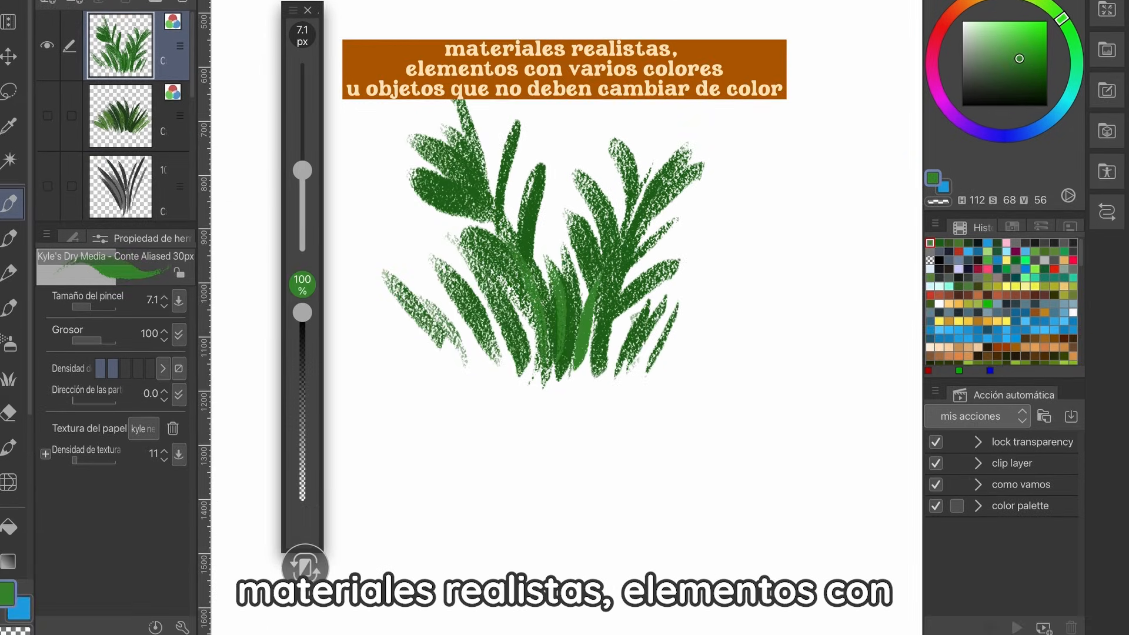
Add thin, lighter green blades (H 112, S 68, V 56) among the plants with the brush at 7.1 px.
drag(510, 367, 420, 217)
drag(606, 373, 629, 269)
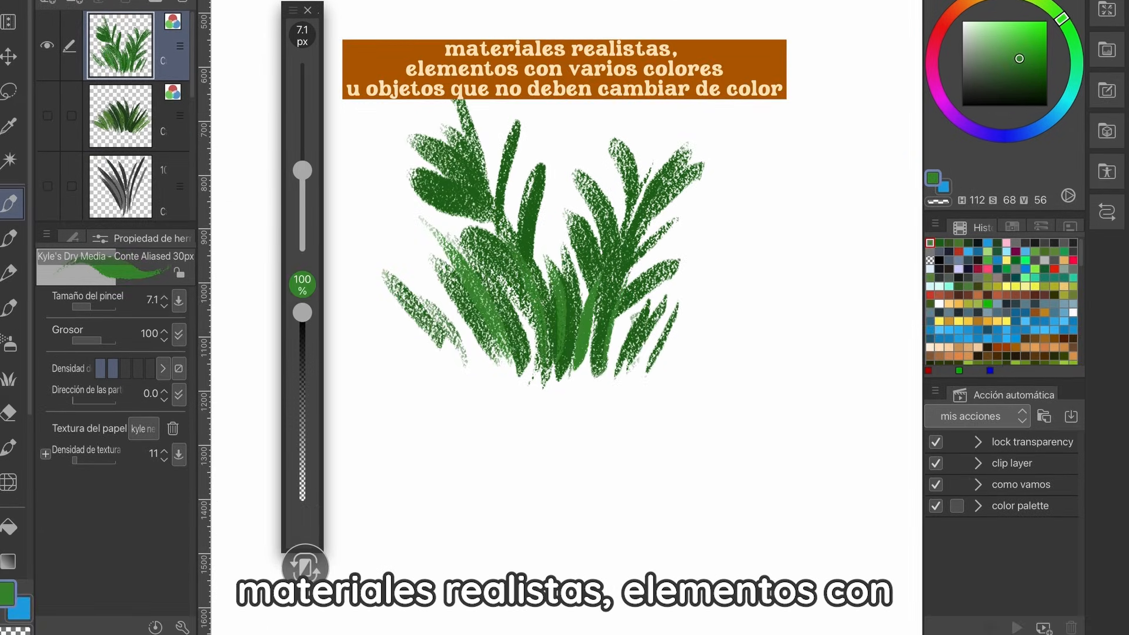
drag(548, 222, 580, 117)
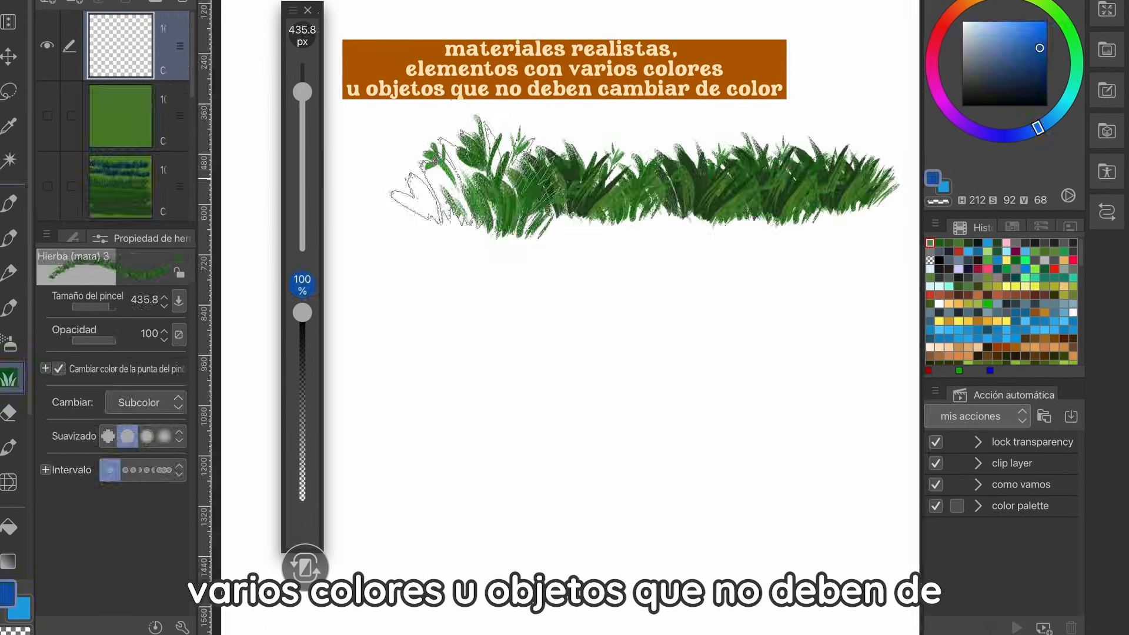
Paint overlapping horizontal rows of multicoloured grass across the canvas with the Hierba (mata) 3 brush at 435.8 px.
drag(517, 206, 353, 206)
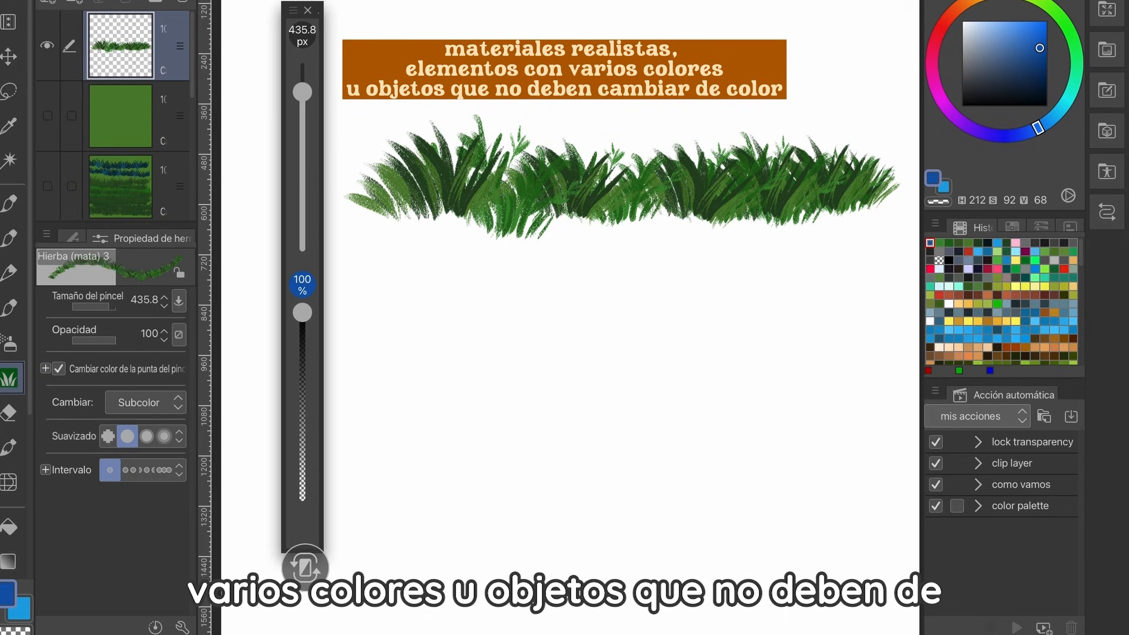
drag(900, 247, 330, 253)
mouse_move(914, 300)
mouse_down()
mouse_move(757, 315)
mouse_move(338, 306)
mouse_up()
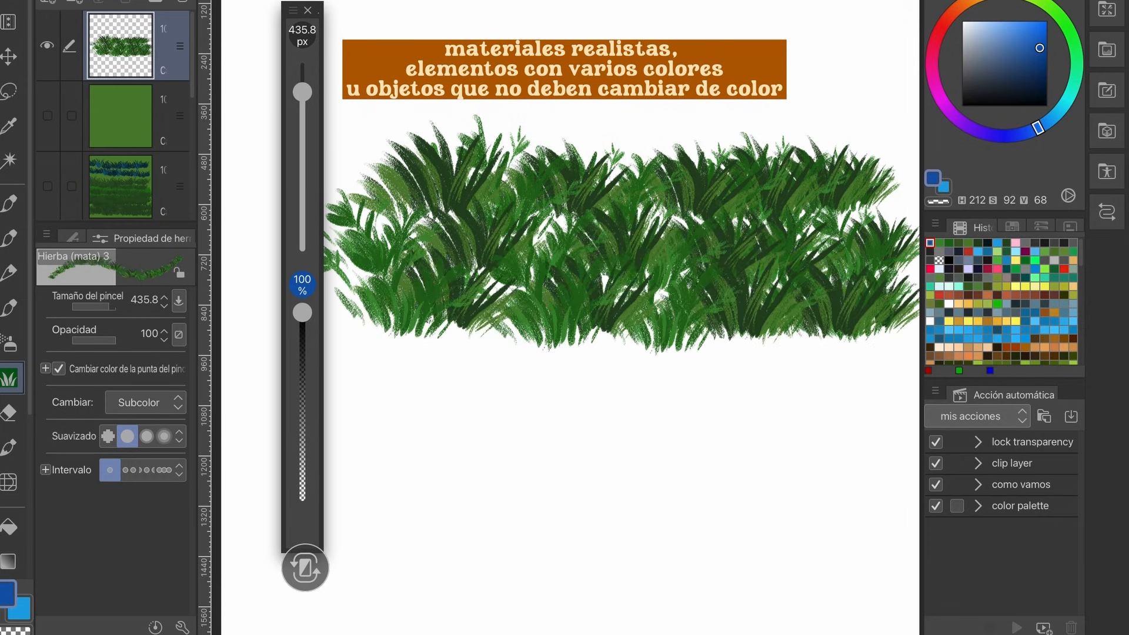
mouse_move(915, 353)
mouse_down()
mouse_move(831, 365)
mouse_move(347, 341)
mouse_up()
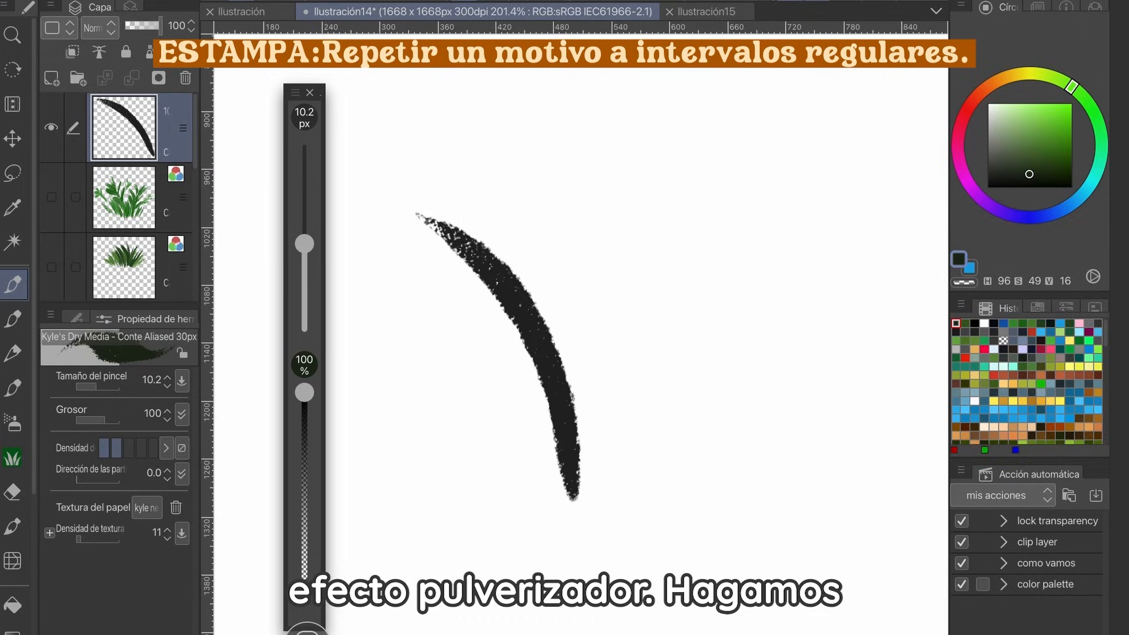
Paint four more near-black blades around the curved one with the 10.2 px Conte Aliased brush to form a small plant.
drag(579, 364, 623, 174)
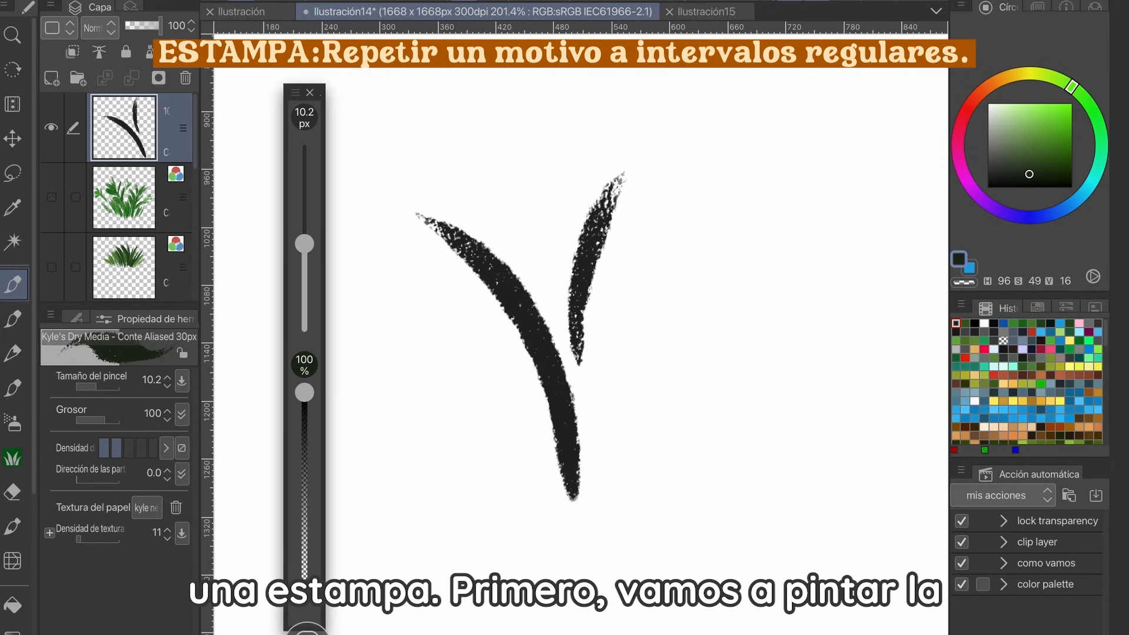
drag(589, 446, 723, 289)
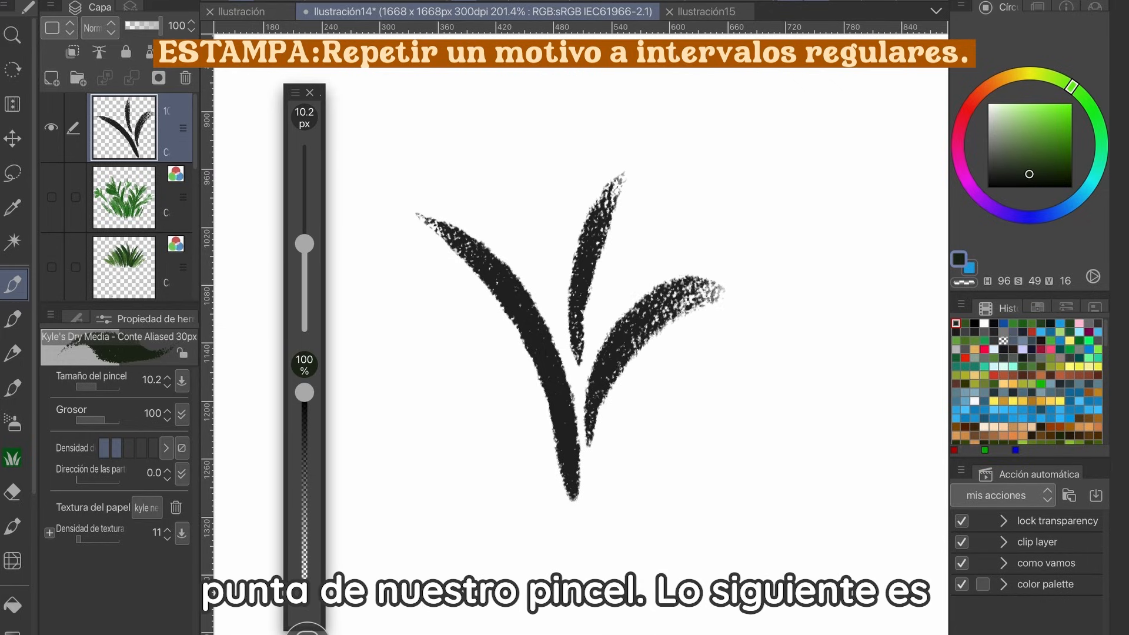
drag(590, 509, 647, 377)
drag(537, 494, 441, 324)
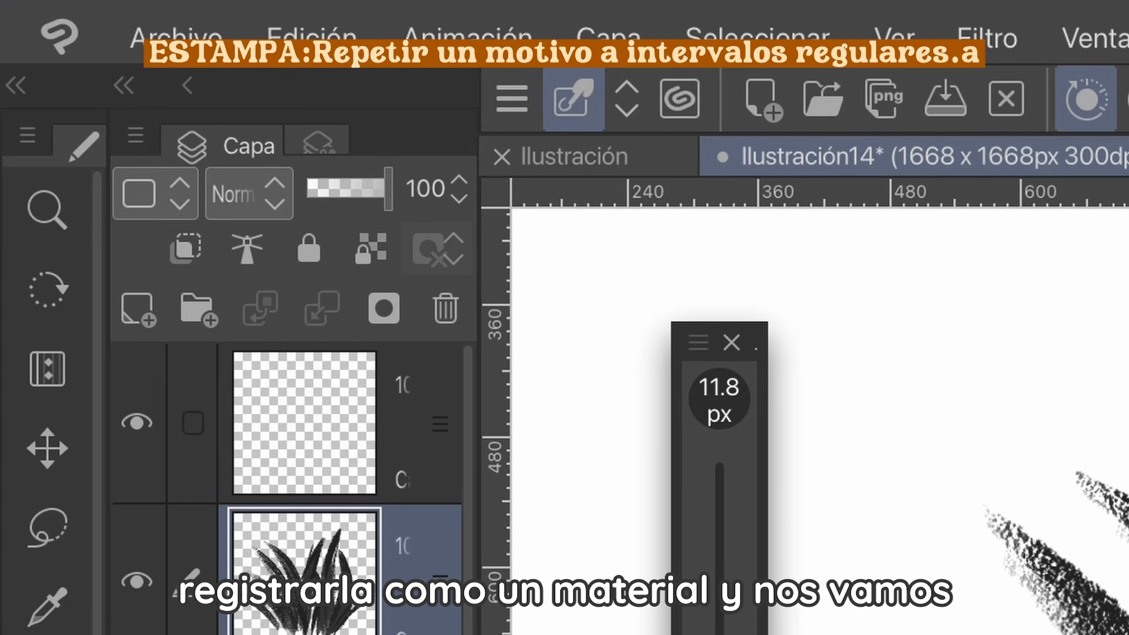
Start registering the grey grass clump layer as an image material.
click(312, 36)
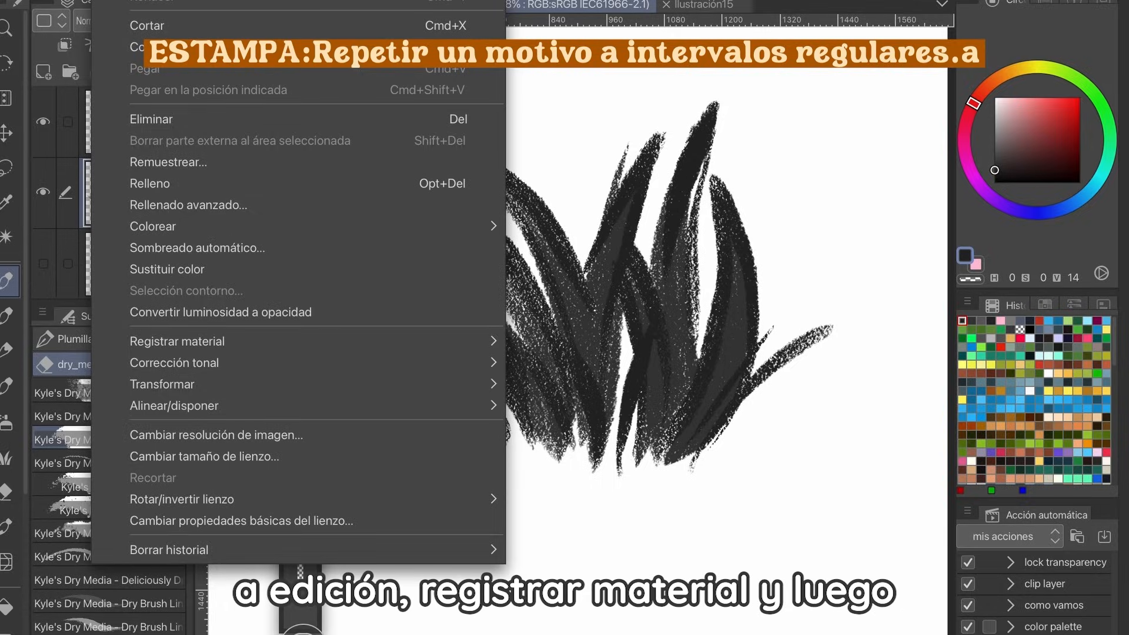
click(174, 363)
click(177, 342)
click(565, 345)
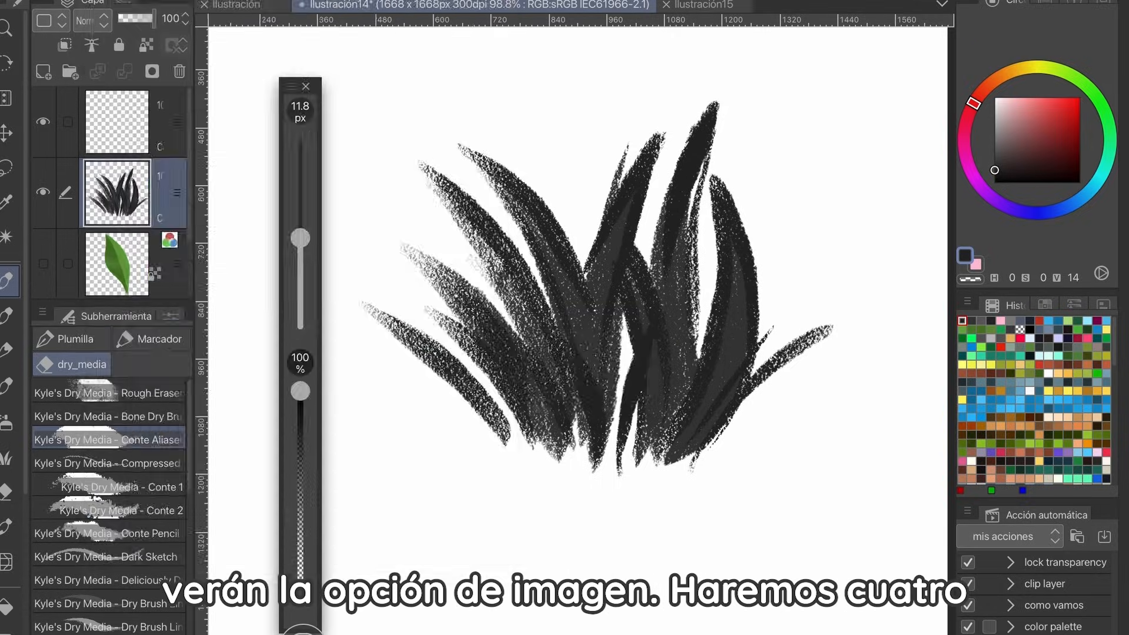
drag(147, 169, 147, 187)
mouse_move(168, 175)
mouse_down()
mouse_move(178, 188)
mouse_move(223, 175)
mouse_up()
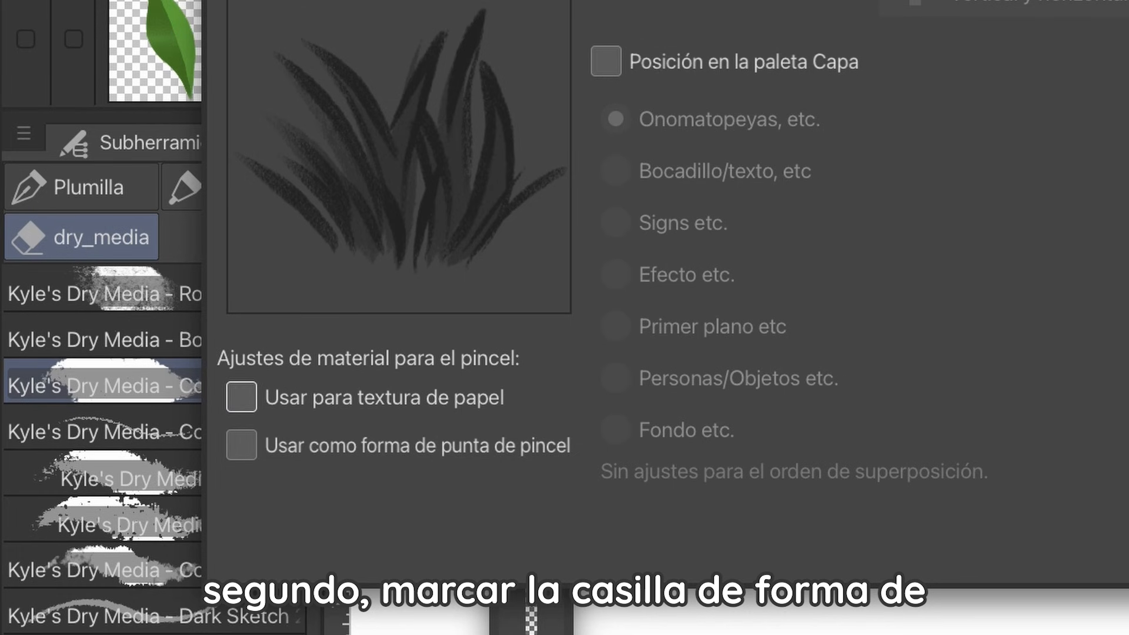
Set the grass material to be used as a brush tip shape, add the search tag "Drawsiree" and accept the registration.
click(242, 445)
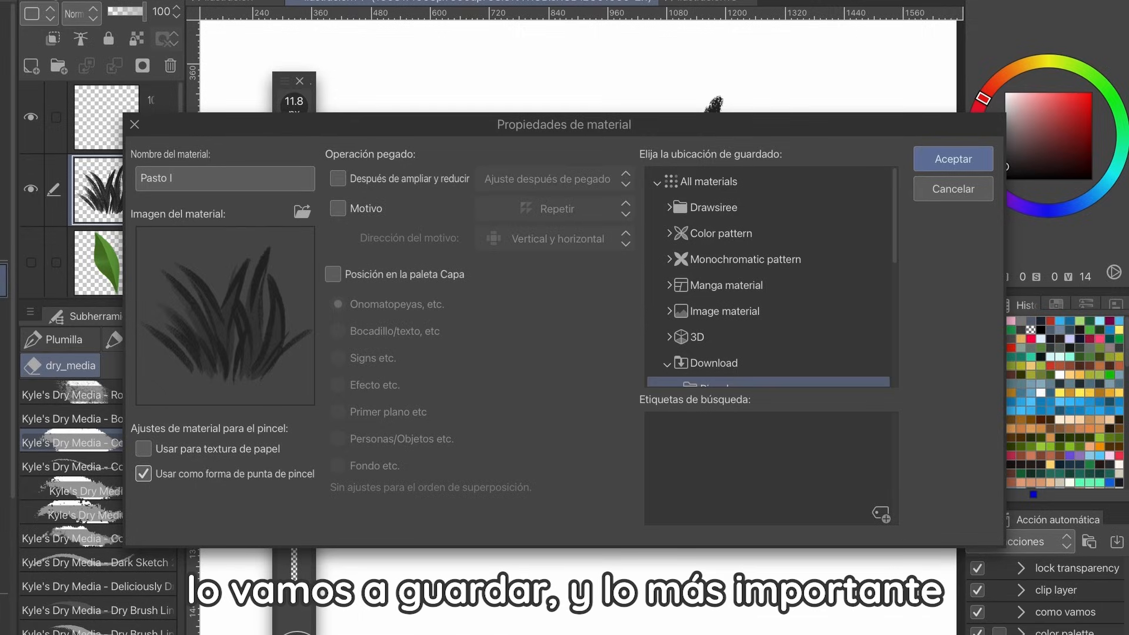
click(881, 514)
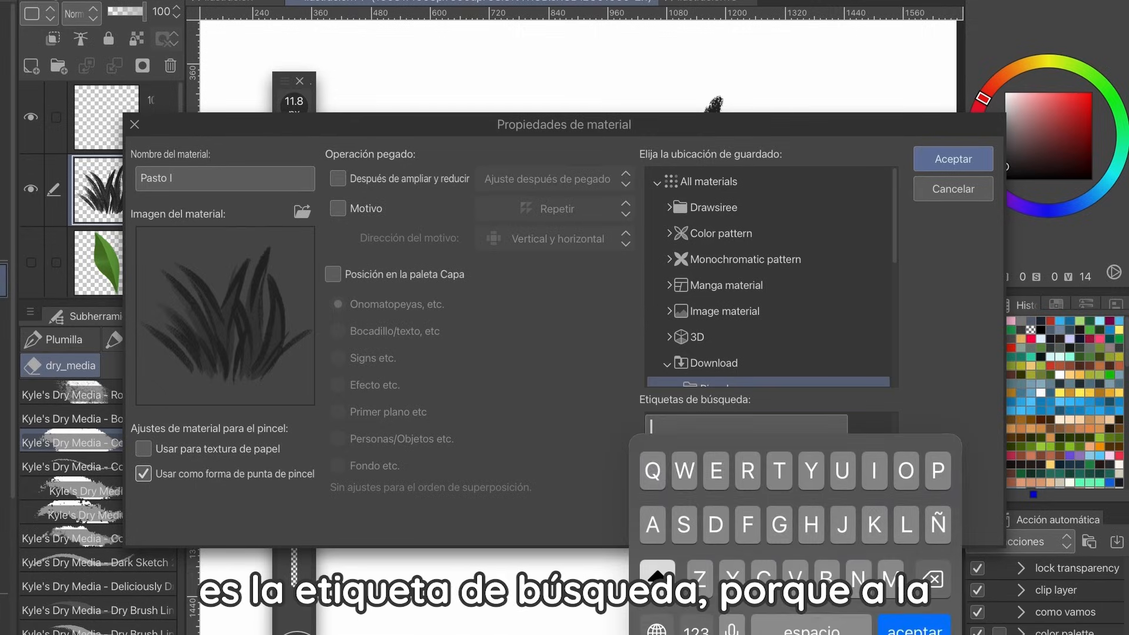
text(Drawsi)
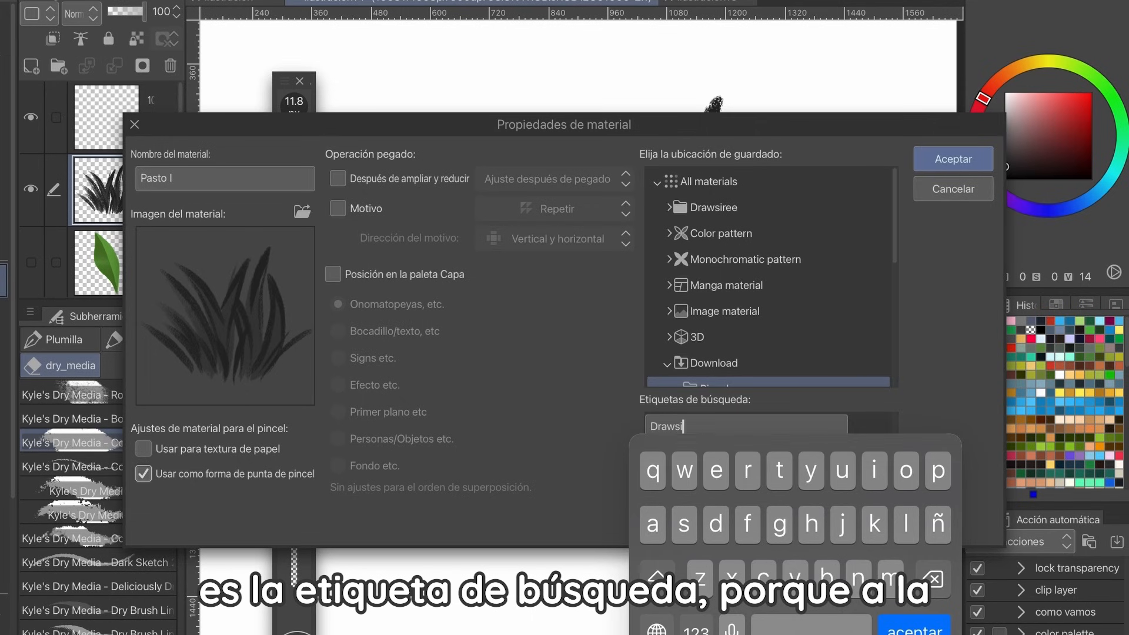
text(ree)
key(Return)
click(953, 159)
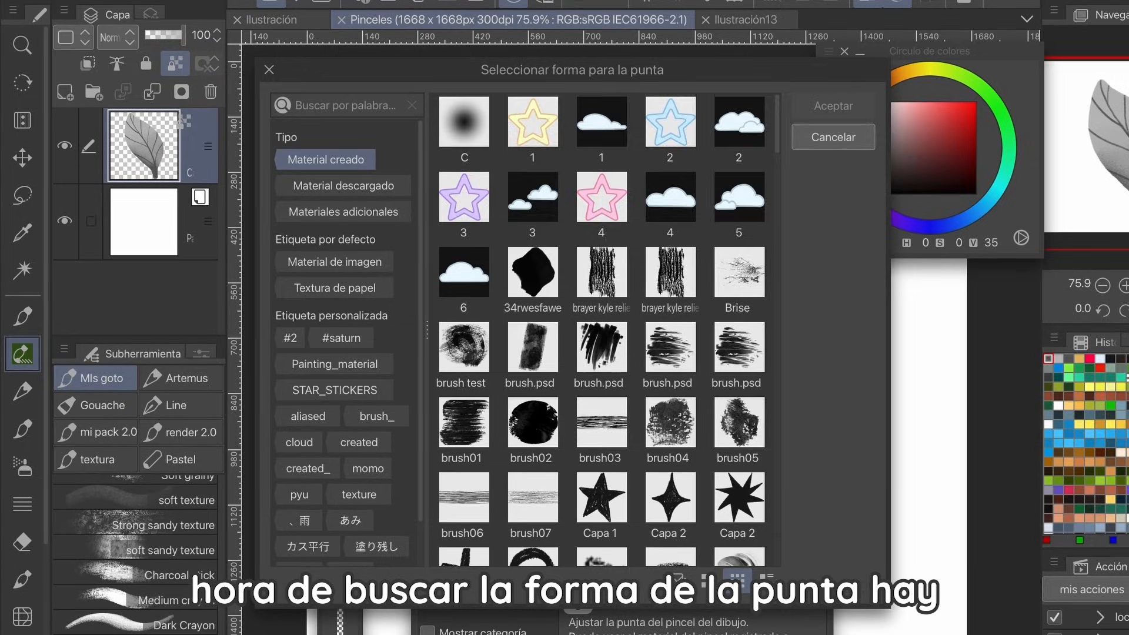
Browse the created materials available as brush tip shapes.
scroll(608, 330, down, 5)
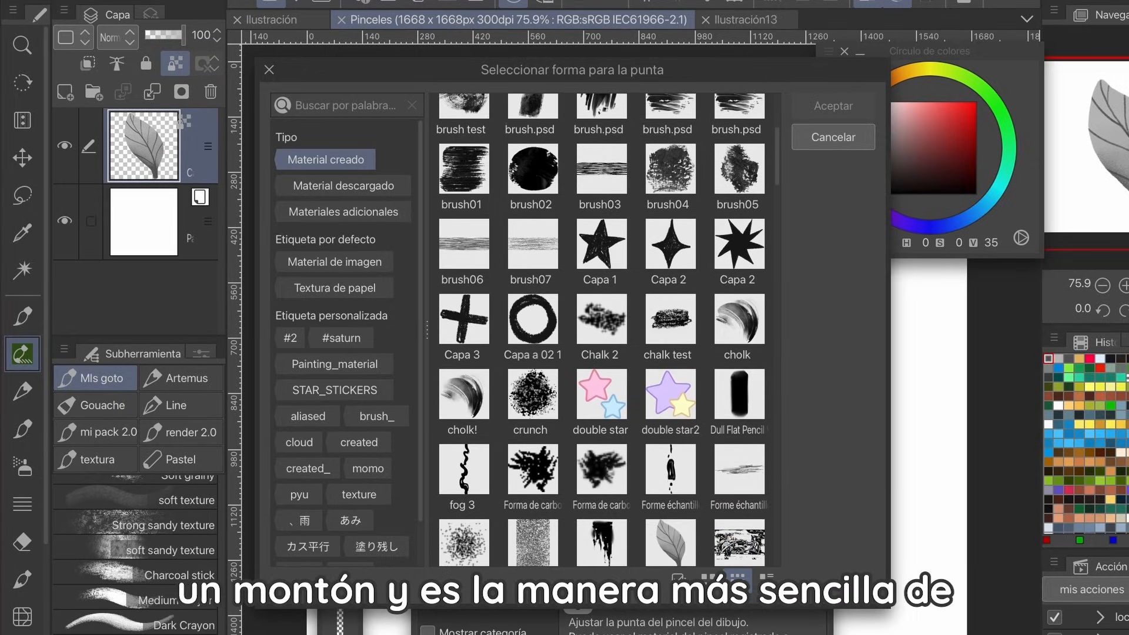
scroll(607, 329, down, 5)
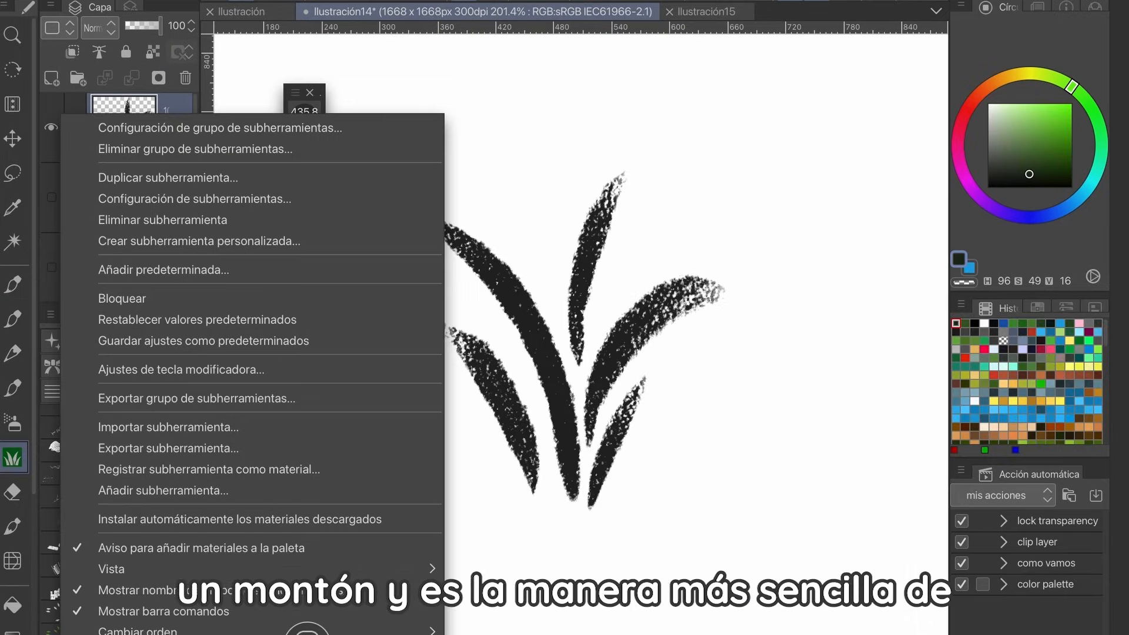
Create a custom sub tool named "Detalle pasto" in the Fondo group with direct drawing output and brush input.
click(198, 241)
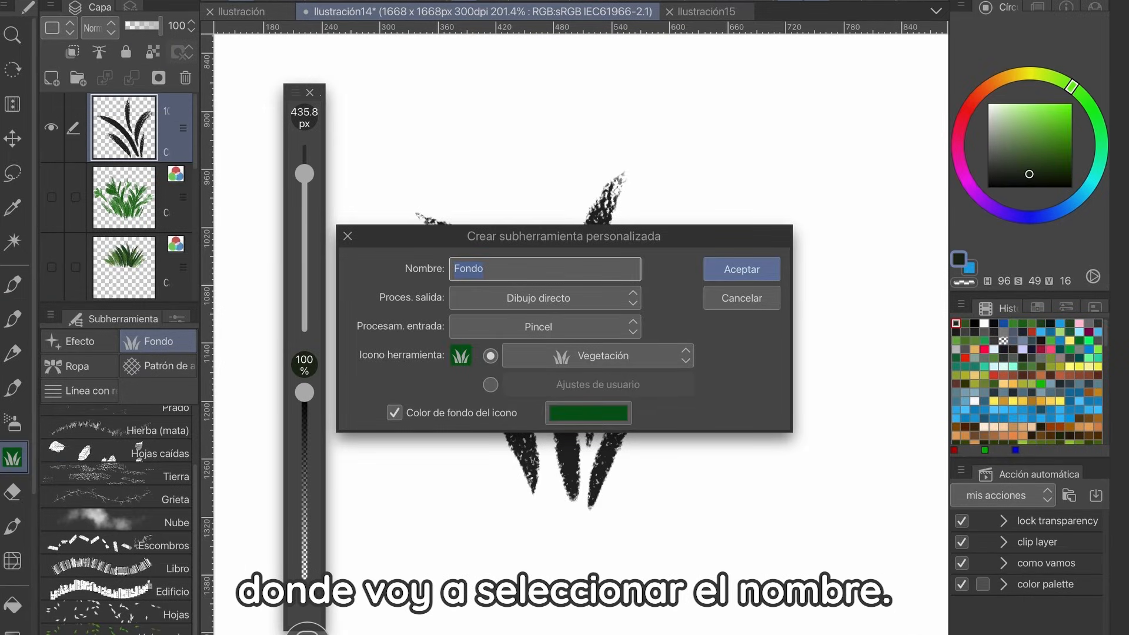
text(Detalle)
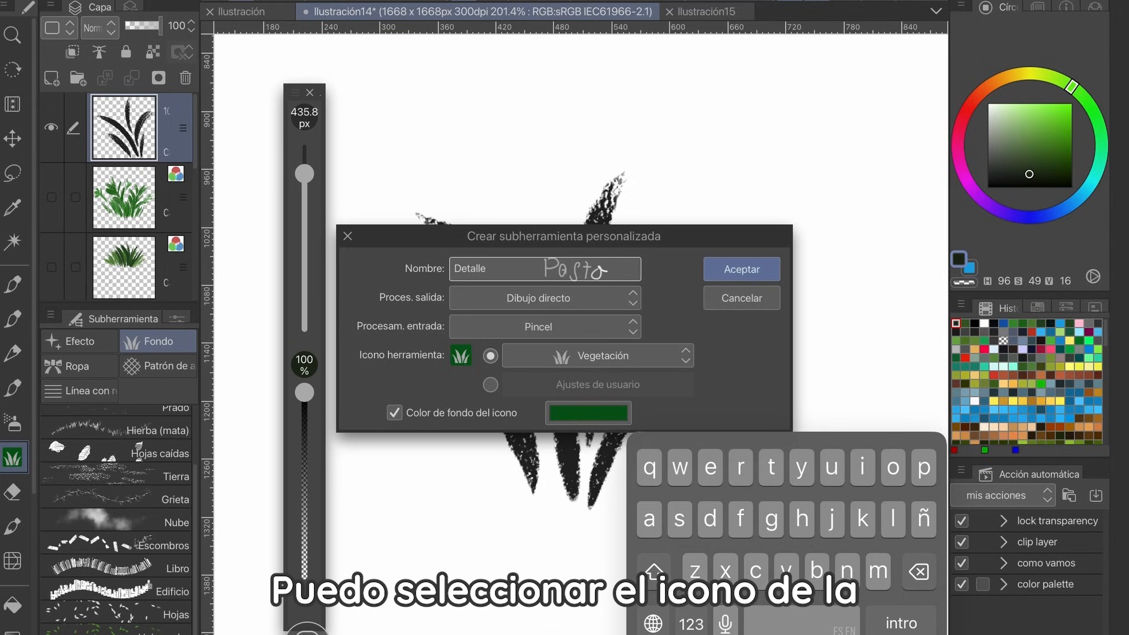
text( pasto)
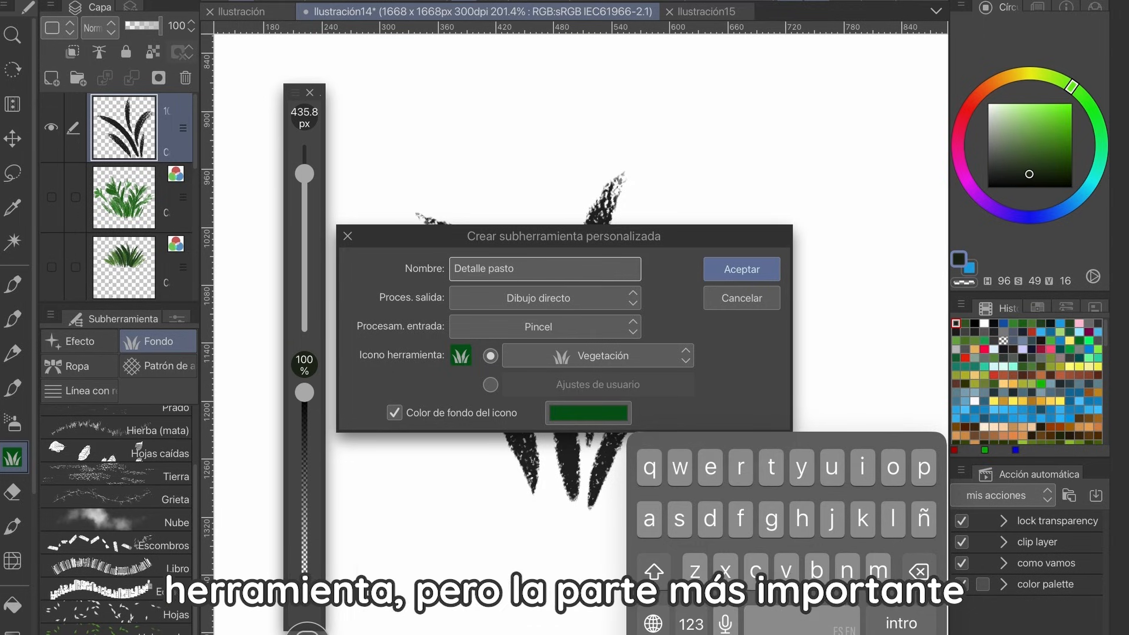
click(741, 270)
Give the new brush the "detalle pasto" material as its tip shape, filtering the created materials by the "Drawsiree" tag.
click(711, 235)
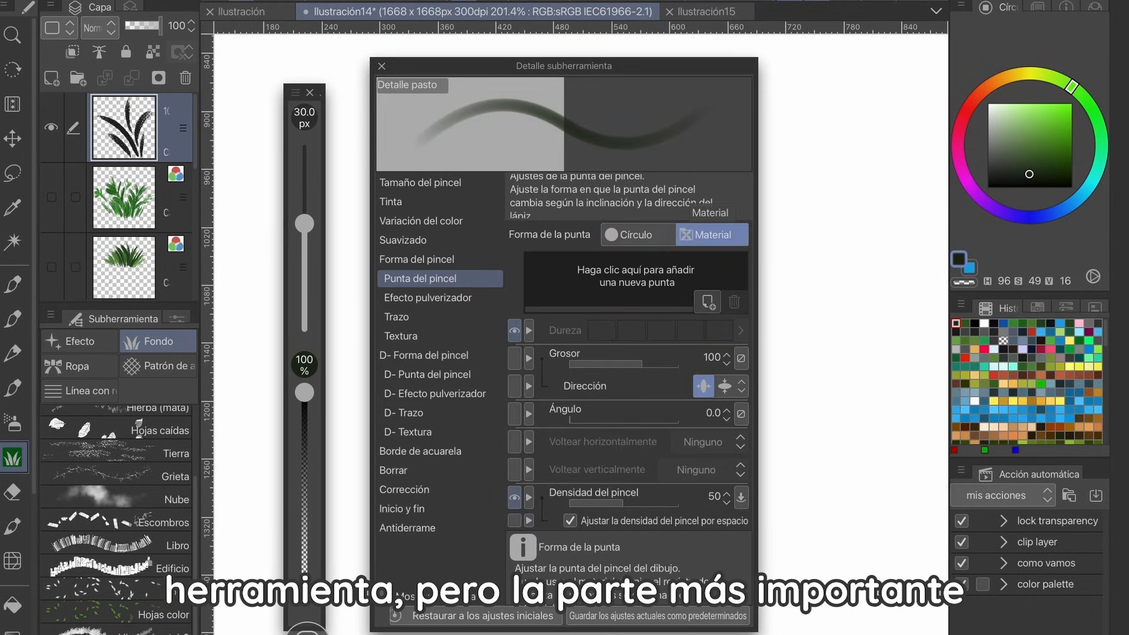
click(636, 275)
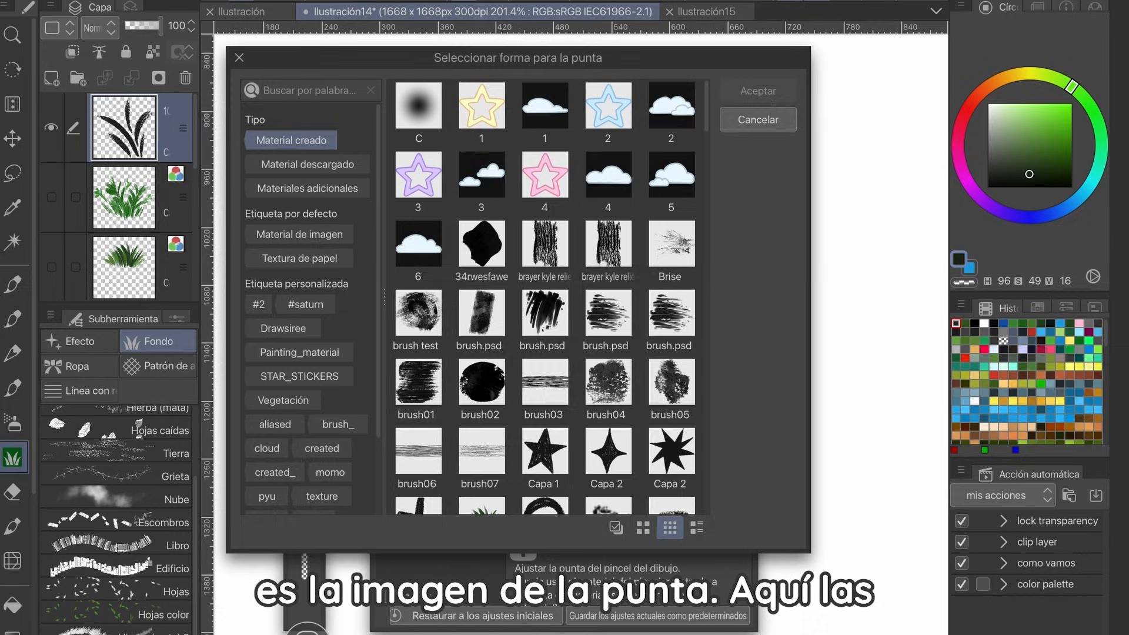
click(283, 328)
click(482, 106)
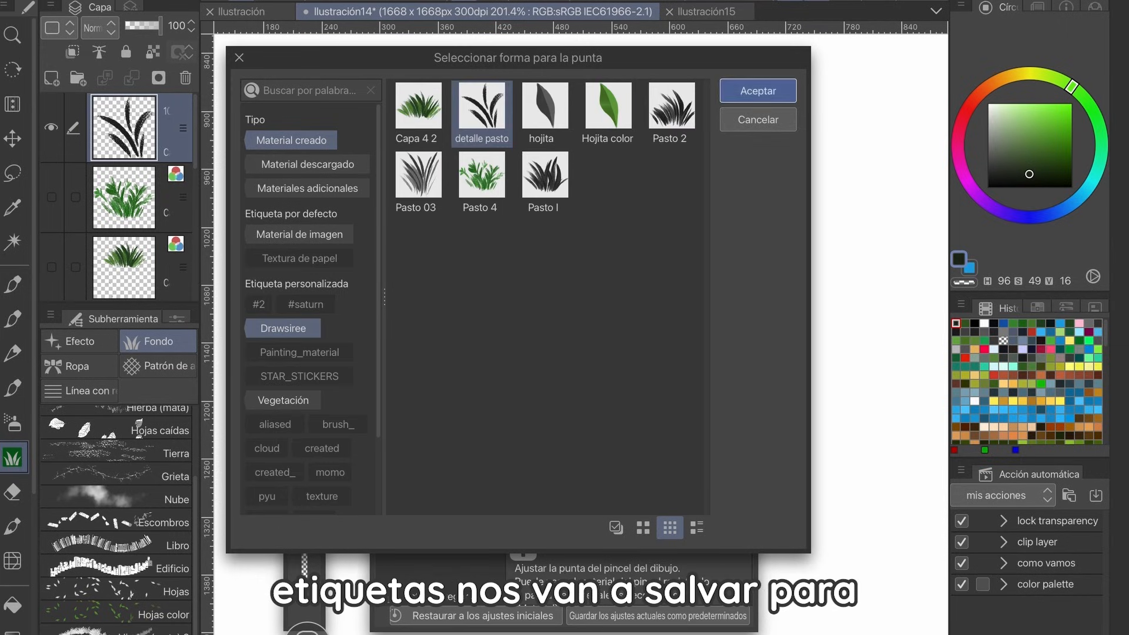
click(759, 92)
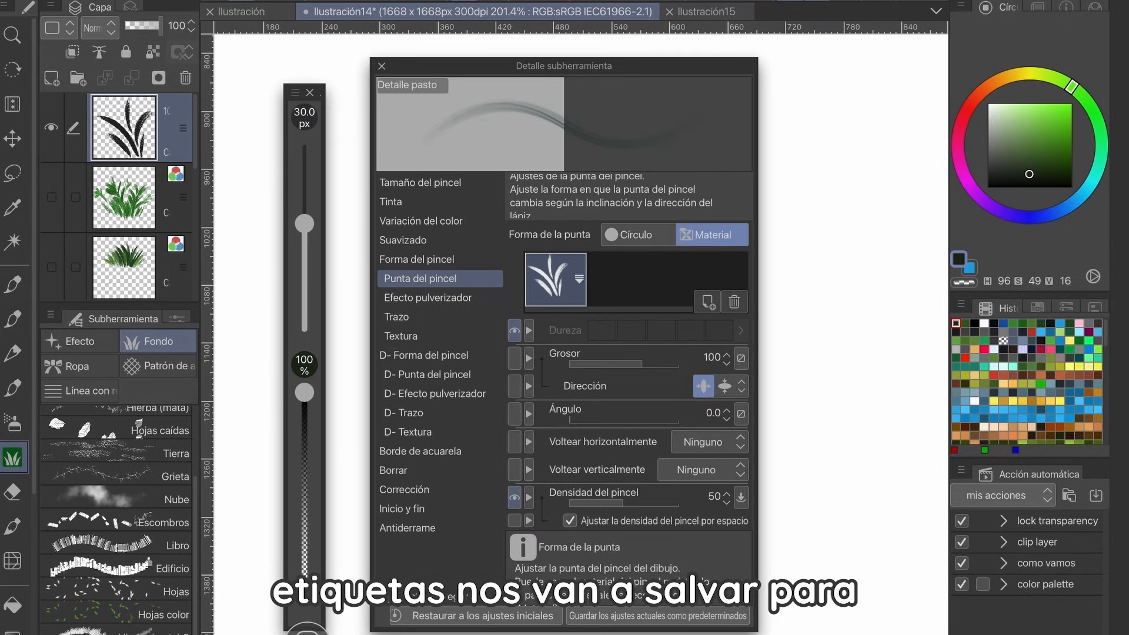
Set the brush density to 100 and give the stroke a fixed interval with a wider gap between tips.
drag(624, 503, 680, 504)
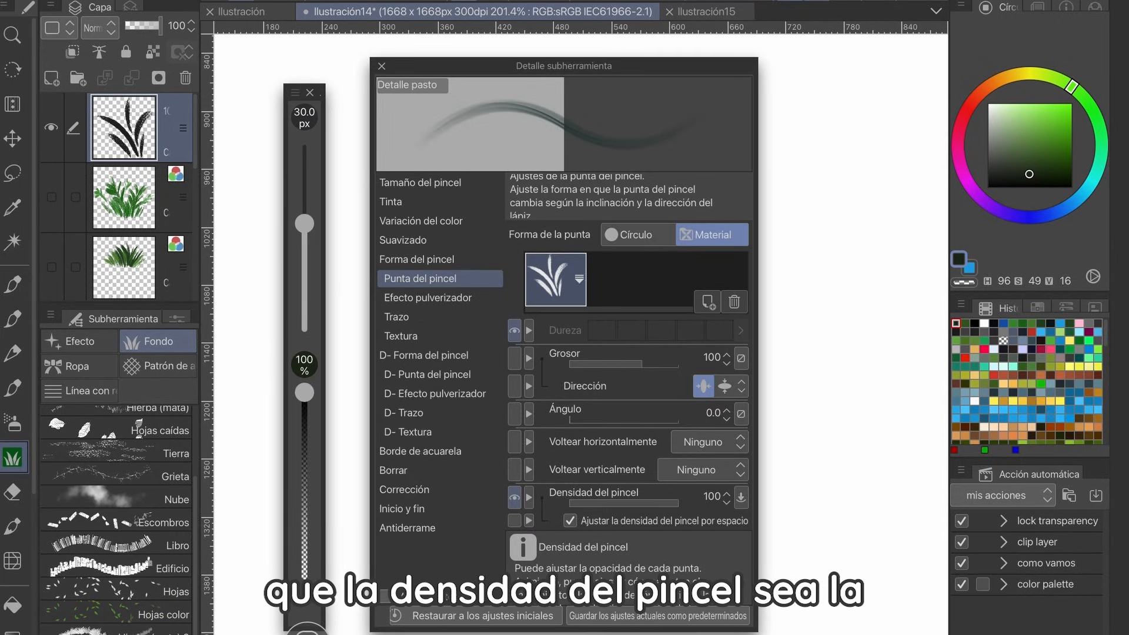
click(412, 317)
click(661, 235)
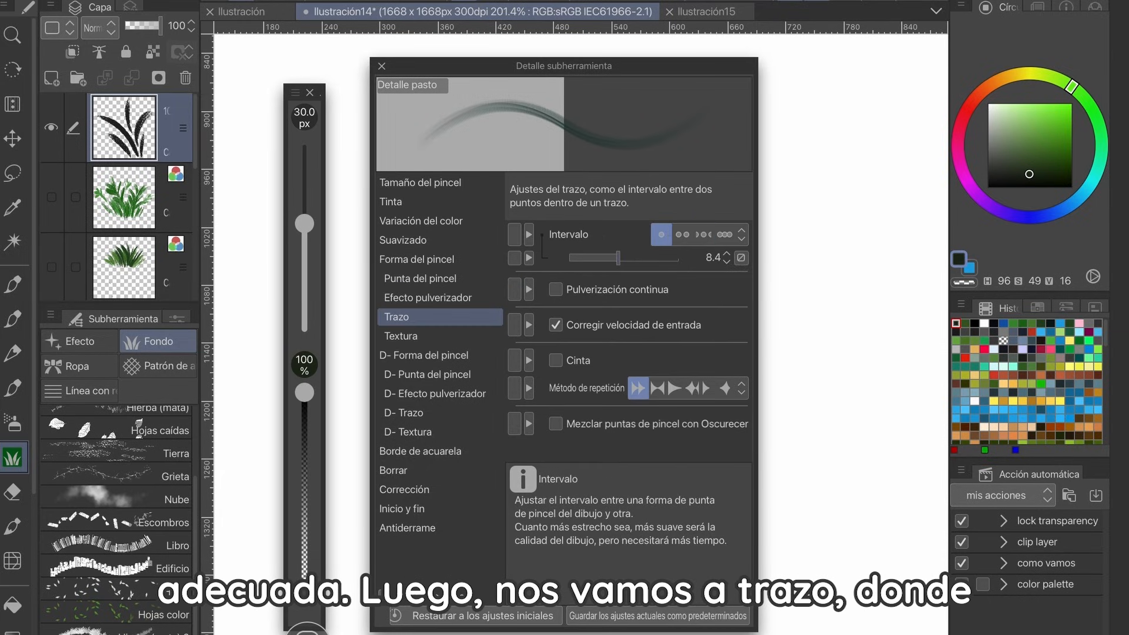
drag(618, 258, 647, 258)
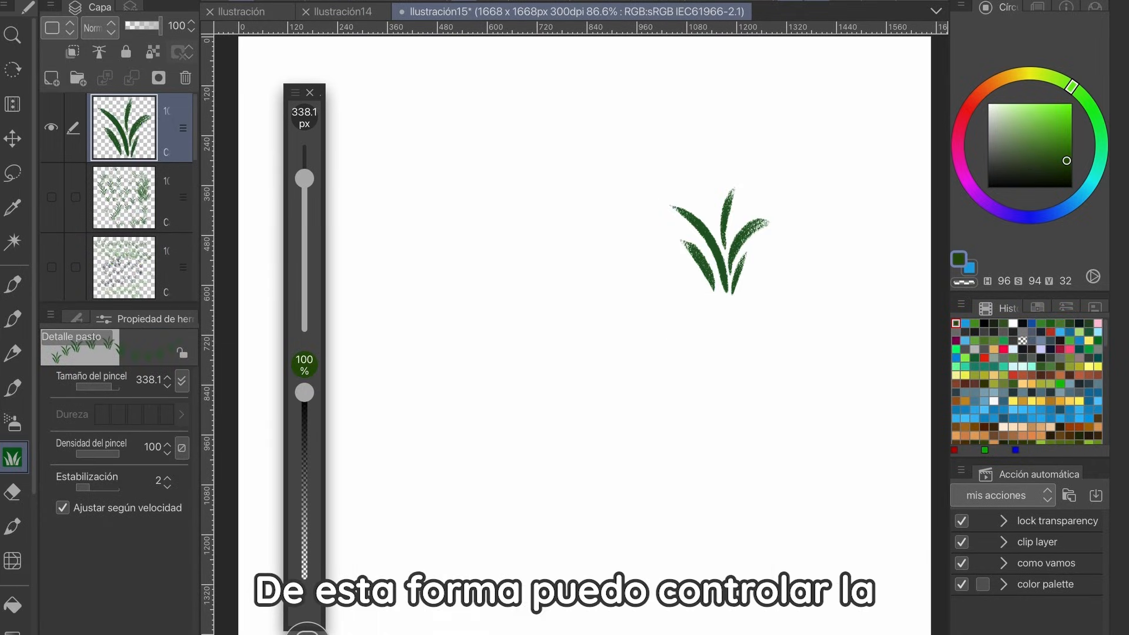
Stamp five more grass motifs around the canvas with the 338.1 px Detalle pasto brush.
click(730, 386)
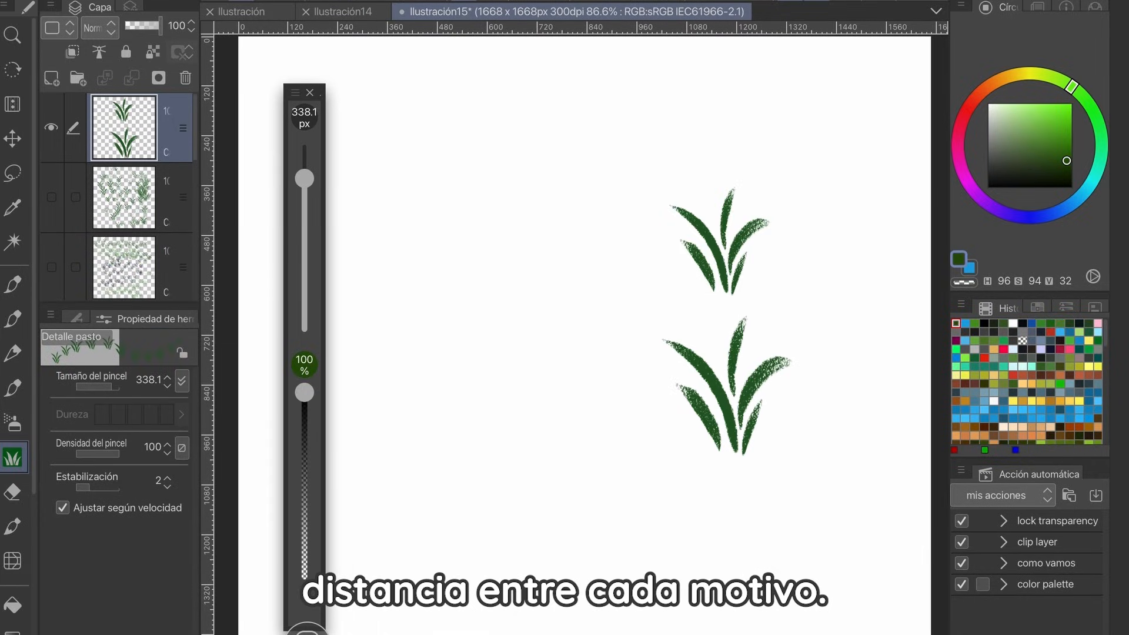
click(800, 303)
click(605, 265)
click(553, 406)
click(665, 518)
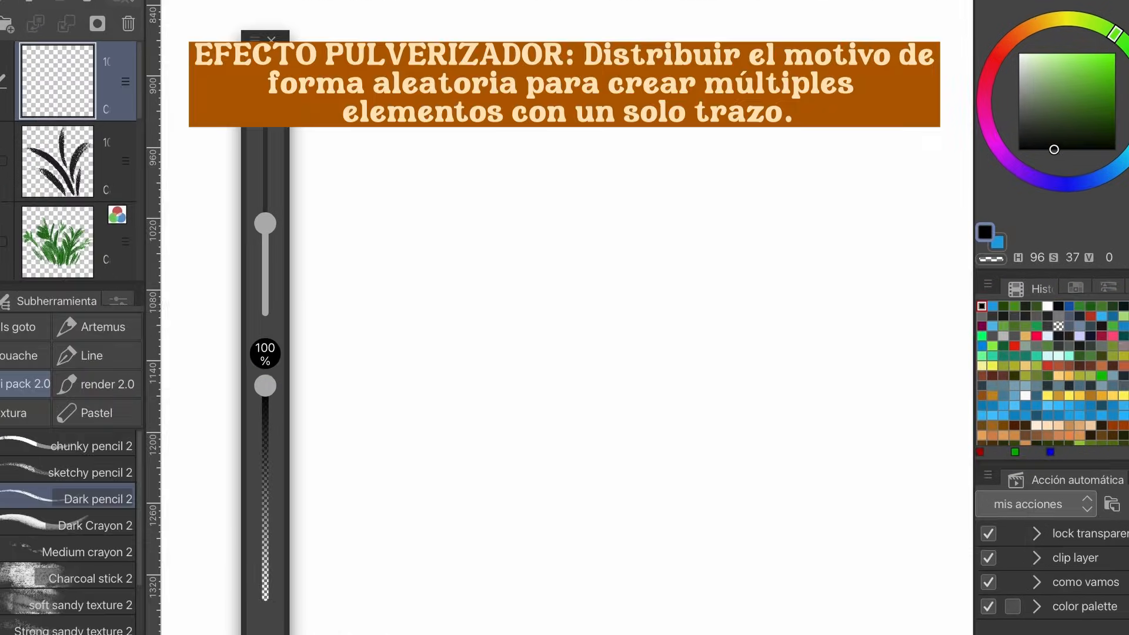
Draw a small cross, outlined and filled four-point stars, dots and diagonal lines with the 7.1 px Dark pencil 2 brush.
click(620, 323)
mouse_move(541, 214)
mouse_down()
mouse_move(522, 230)
mouse_move(542, 215)
mouse_up()
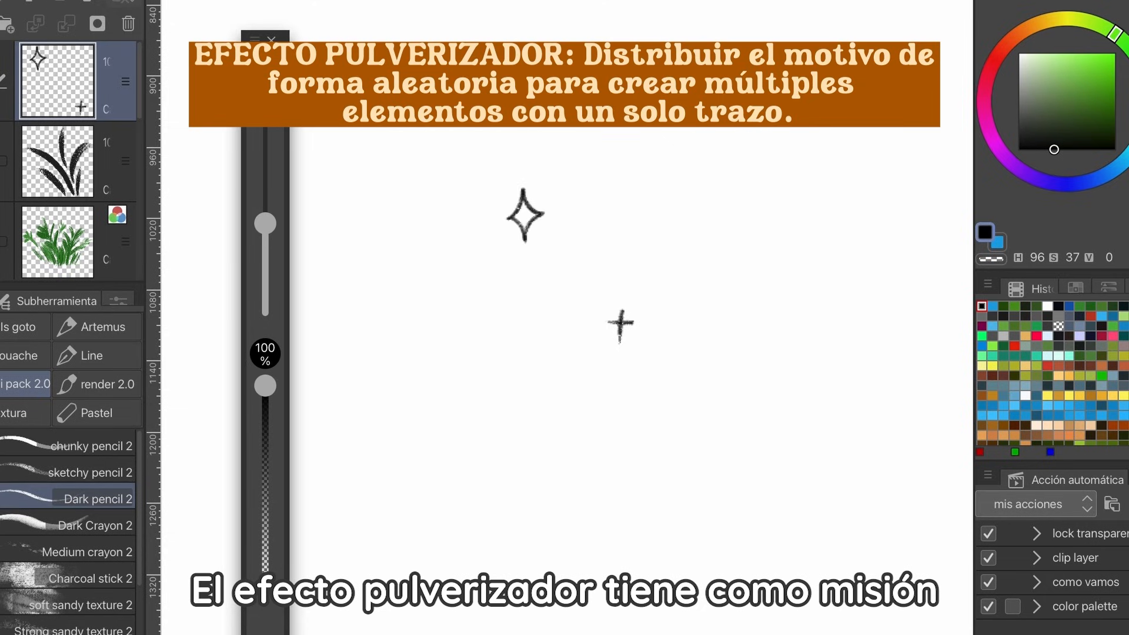
click(465, 257)
drag(625, 139, 577, 176)
drag(539, 277, 457, 352)
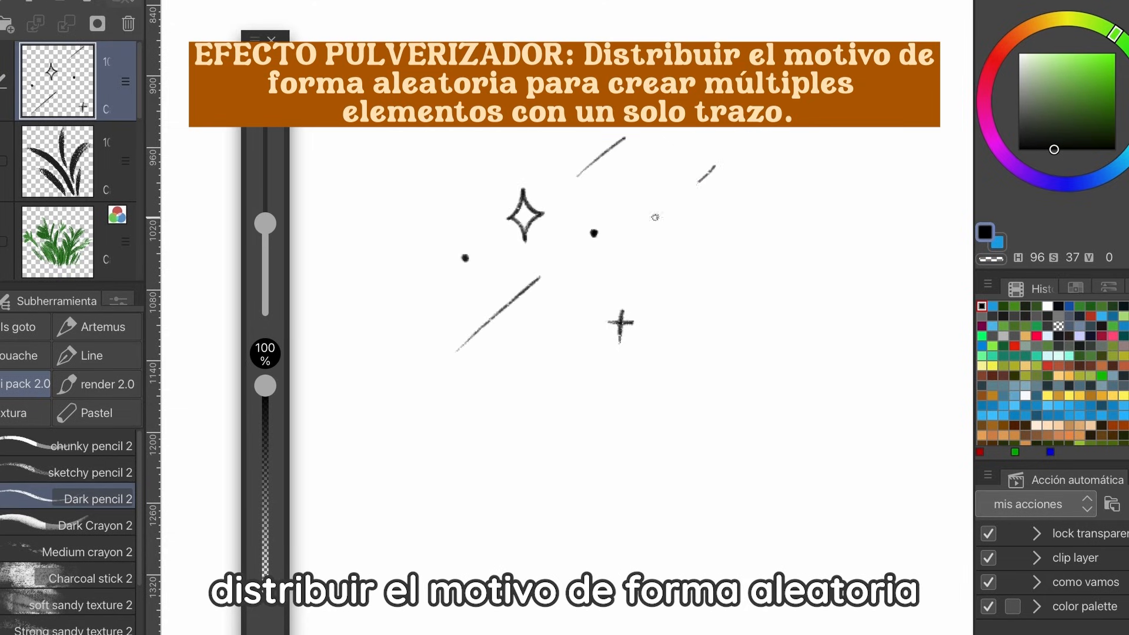
mouse_move(714, 167)
mouse_down()
mouse_move(664, 211)
mouse_move(675, 284)
mouse_move(662, 261)
mouse_move(683, 259)
mouse_move(683, 232)
mouse_up()
click(582, 108)
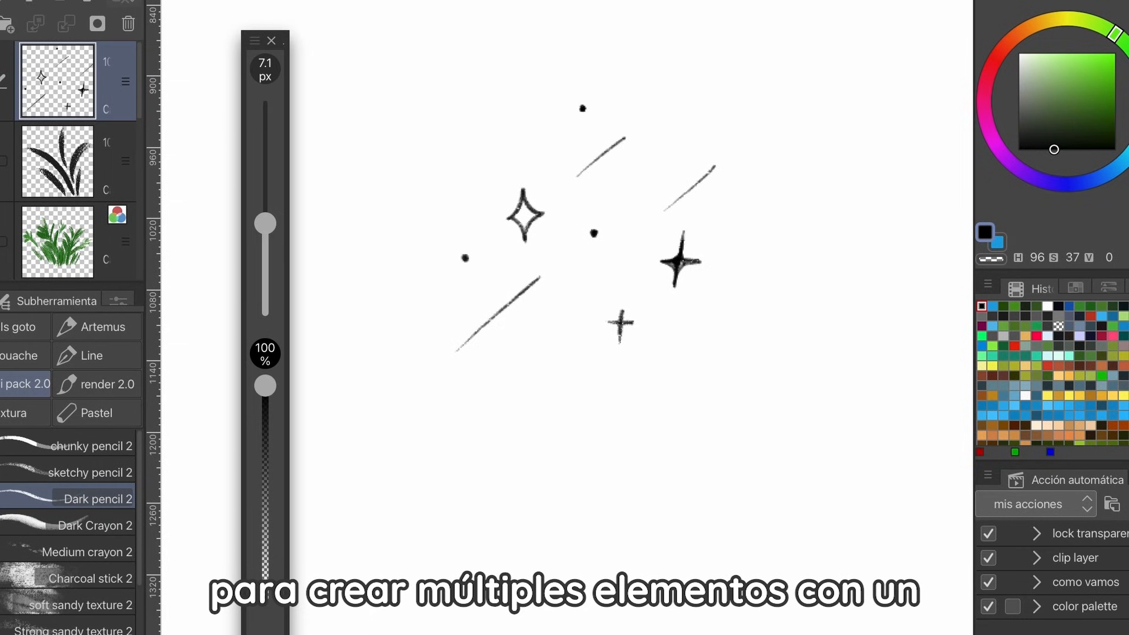
Extend the sparkle pattern with another small cross, more dots and three diagonal lines around the edges.
click(685, 408)
drag(520, 401, 524, 420)
drag(517, 406, 537, 415)
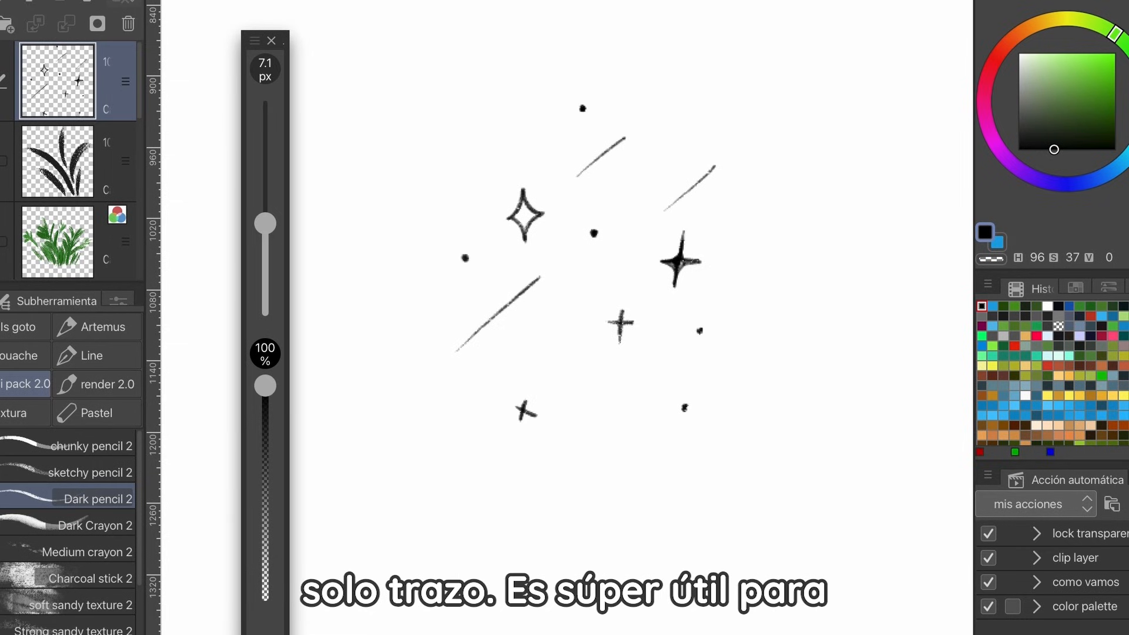
drag(632, 373, 580, 427)
drag(452, 414, 398, 467)
drag(460, 183, 382, 261)
Add a filled four-point star beside the diagonal lines and small rings around the sparkle pattern.
mouse_move(379, 323)
mouse_down()
mouse_move(402, 321)
mouse_move(387, 327)
mouse_move(385, 346)
mouse_move(410, 322)
mouse_move(393, 324)
mouse_up()
drag(369, 319, 395, 327)
drag(383, 329, 386, 347)
drag(393, 290, 390, 311)
drag(597, 460, 599, 461)
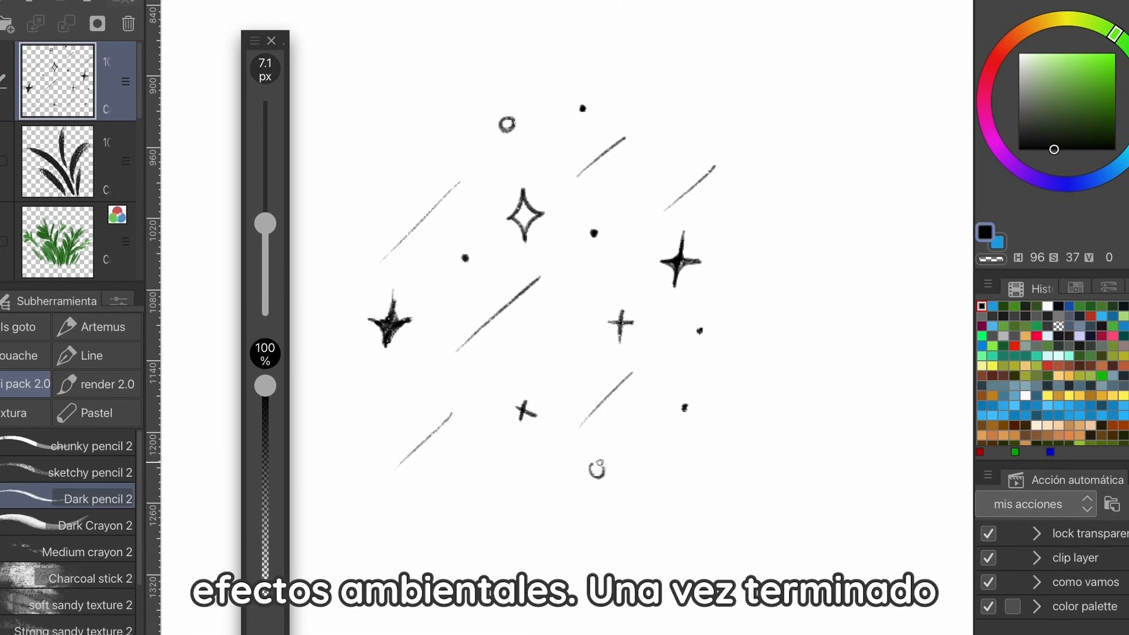
drag(403, 142, 406, 143)
drag(737, 71, 739, 71)
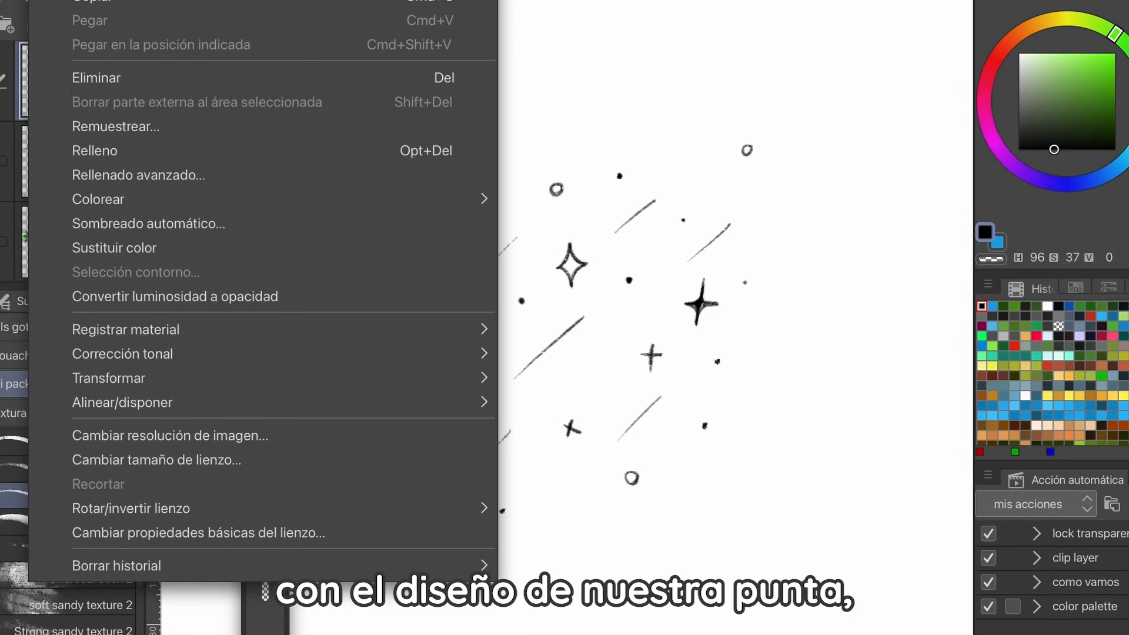
Register the sparkle drawing as an image material and create a custom sub tool named "stars brush" in the Efecto group.
click(126, 330)
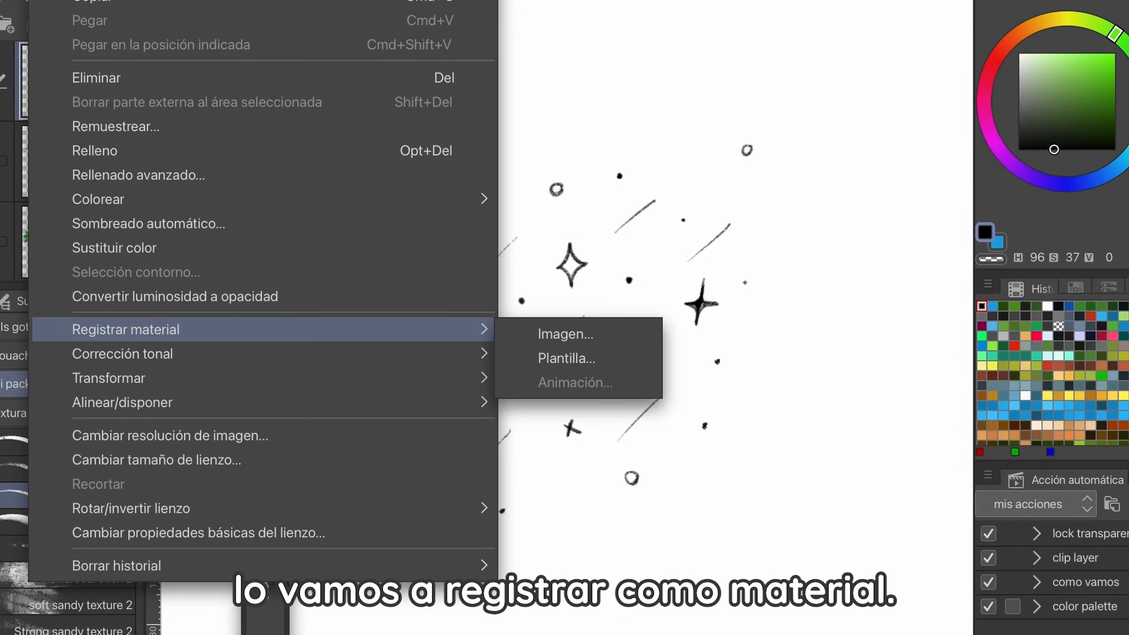
click(566, 334)
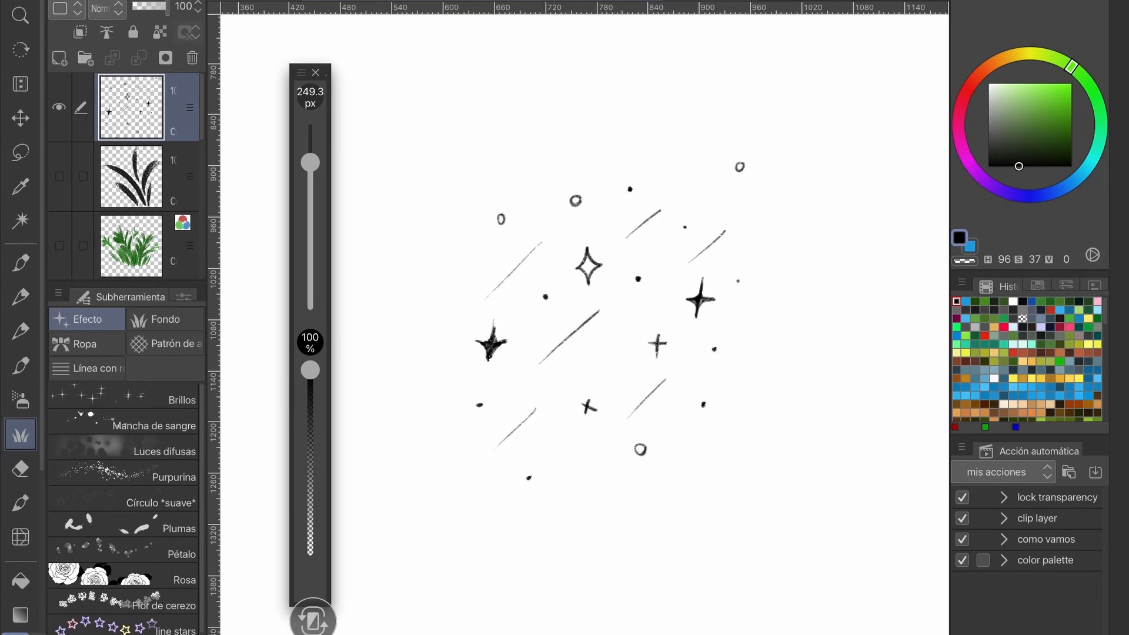
click(58, 292)
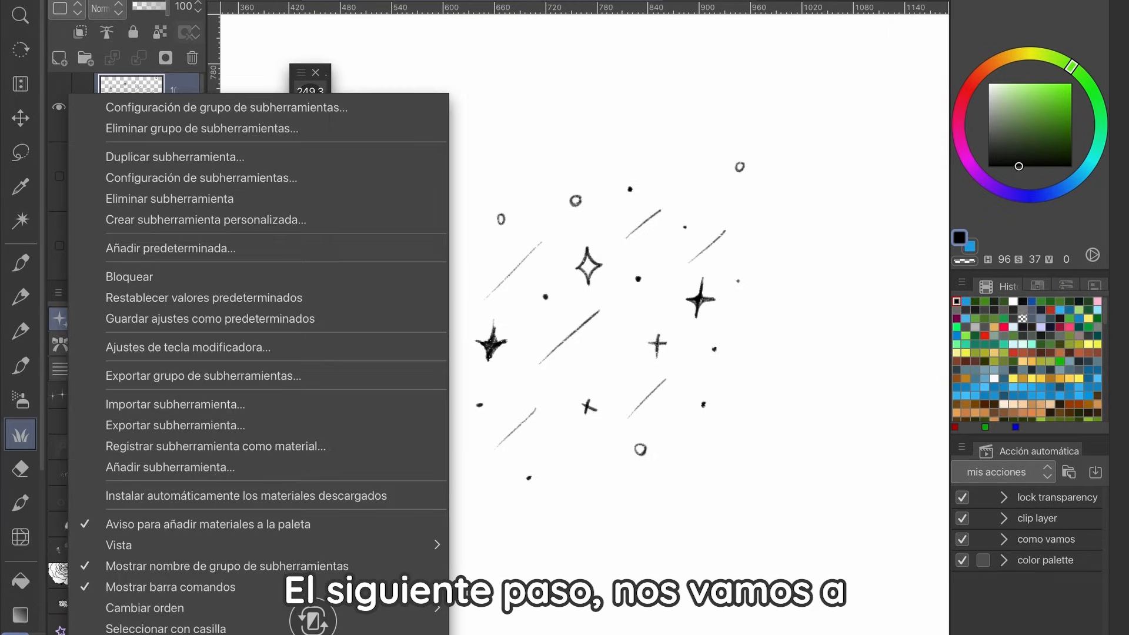
click(206, 219)
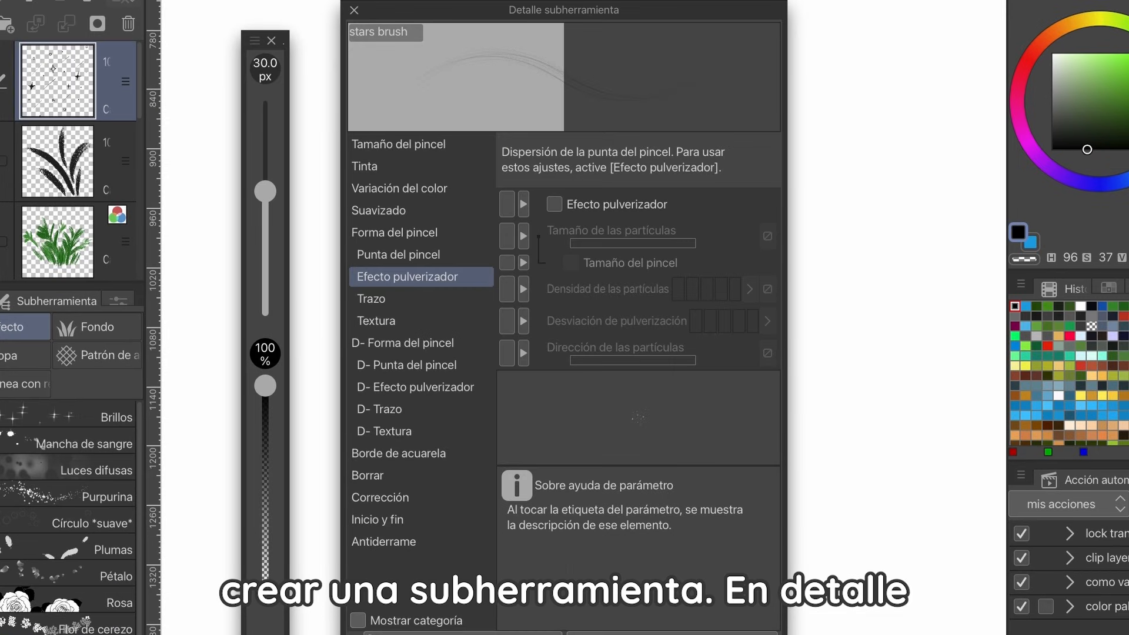
Enable the spraying effect with larger particles and lower density and deviation, and paint stars across the night sky.
click(554, 205)
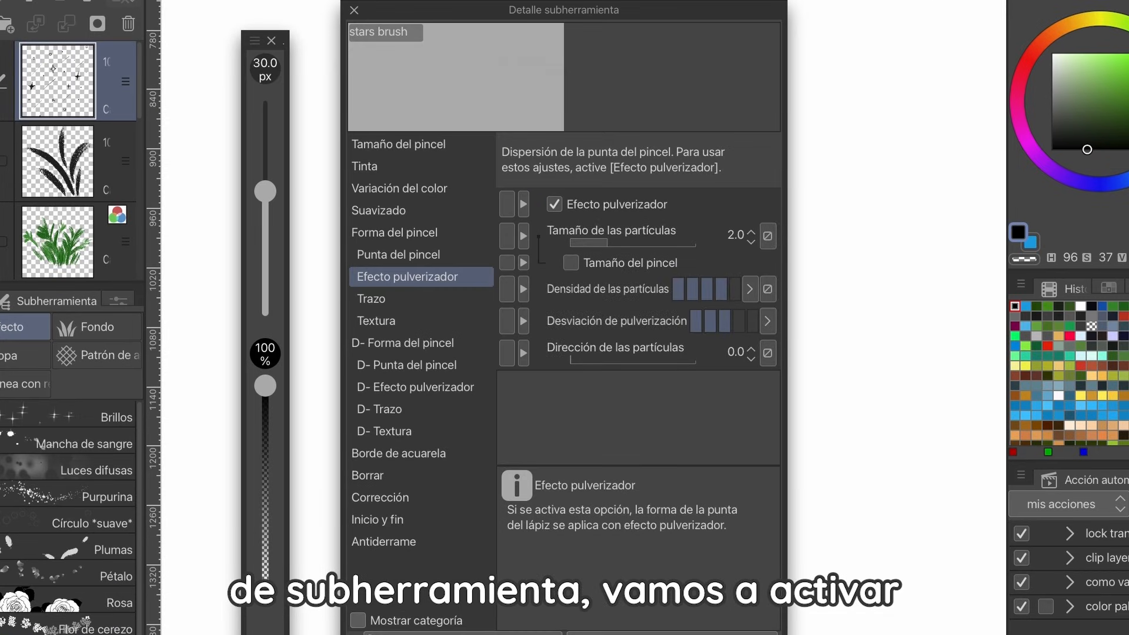
drag(618, 243, 672, 243)
click(693, 290)
click(697, 321)
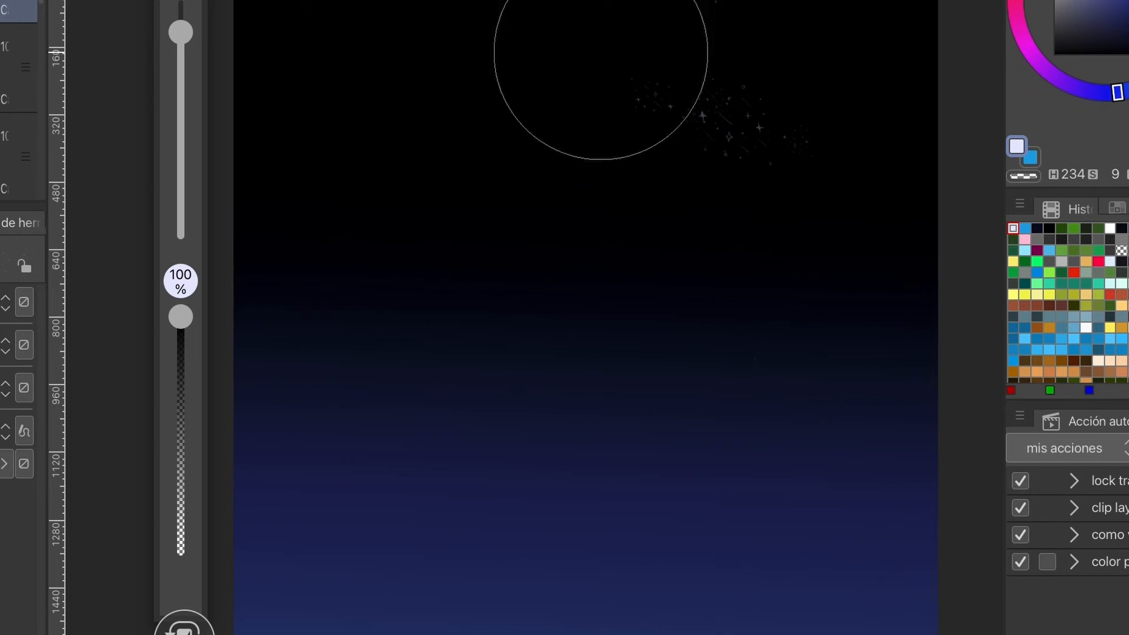
mouse_move(600, 53)
mouse_down()
mouse_move(824, 390)
mouse_move(335, 80)
mouse_move(637, 55)
mouse_move(921, 133)
mouse_up()
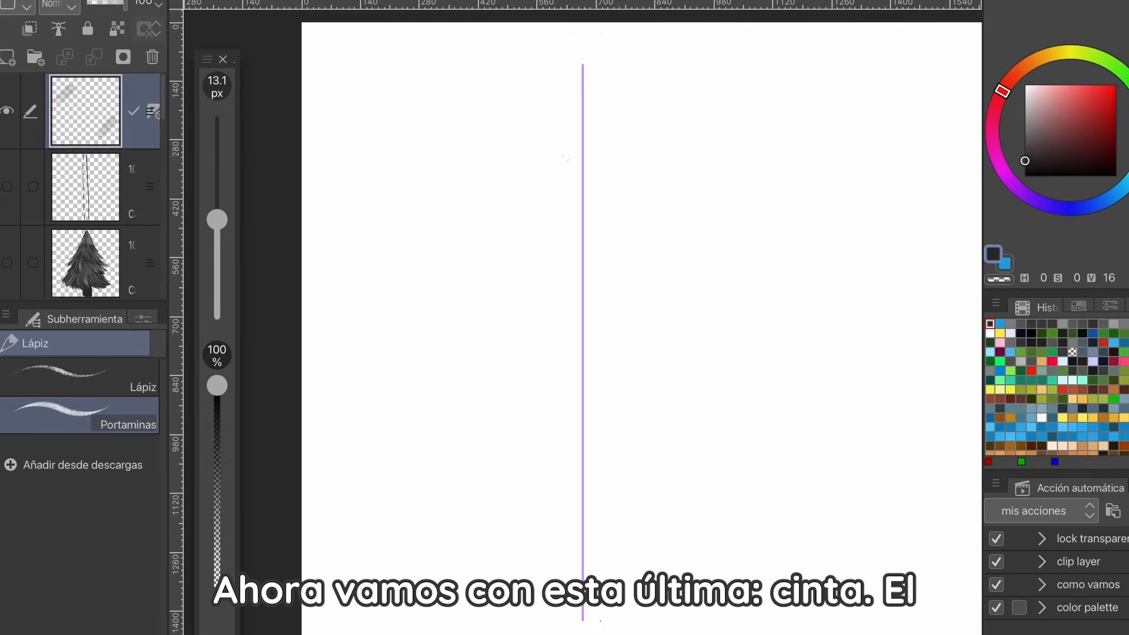
Draw a long vertical line along the ruler and a column of short dashes beside it with the 13.1 px Portaminas pencil.
drag(583, 68, 585, 623)
drag(565, 74, 563, 247)
click(564, 133)
click(561, 272)
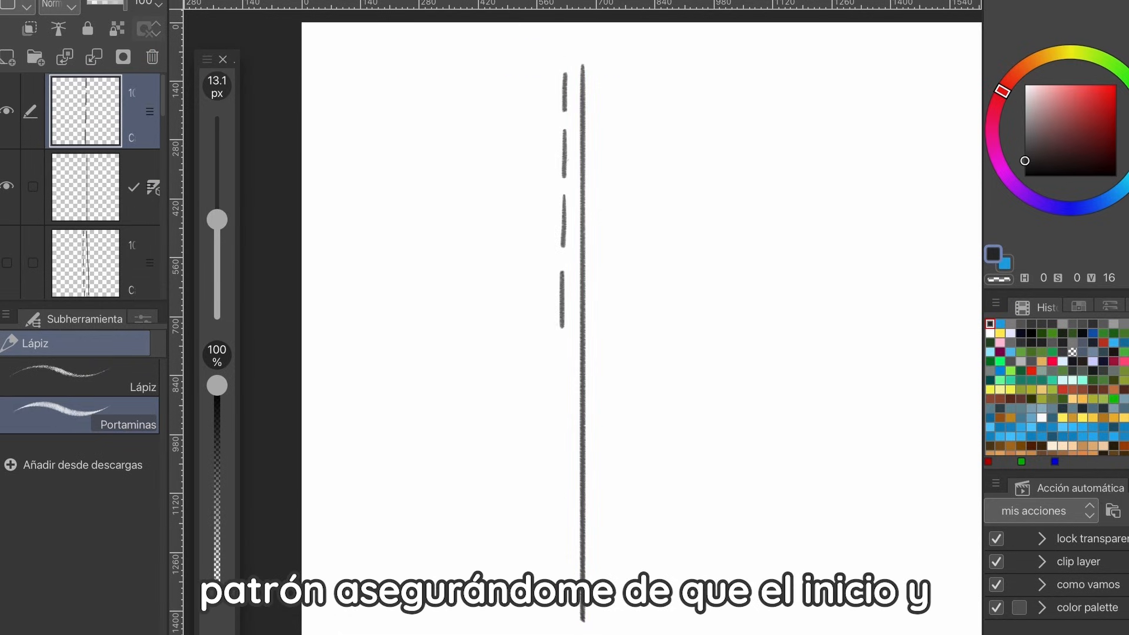
drag(563, 356, 562, 397)
Select the sections of the stitch pattern with rectangles and start registering the seam as an image material.
drag(670, 633, 452, 342)
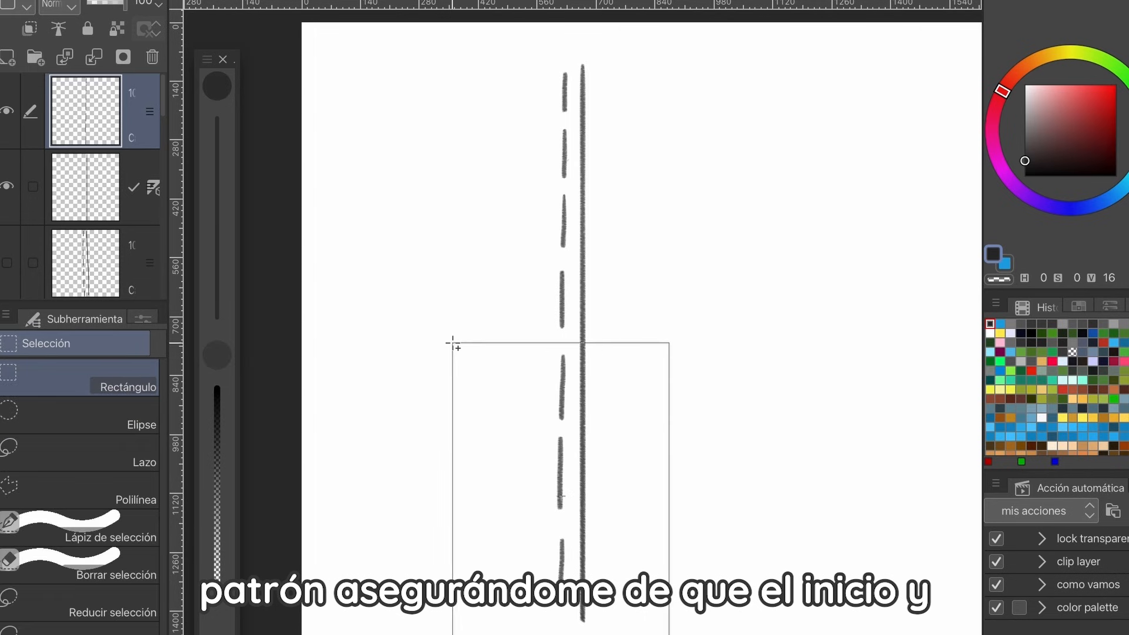
mouse_move(471, 60)
mouse_down()
mouse_move(689, 127)
mouse_move(689, 113)
mouse_up()
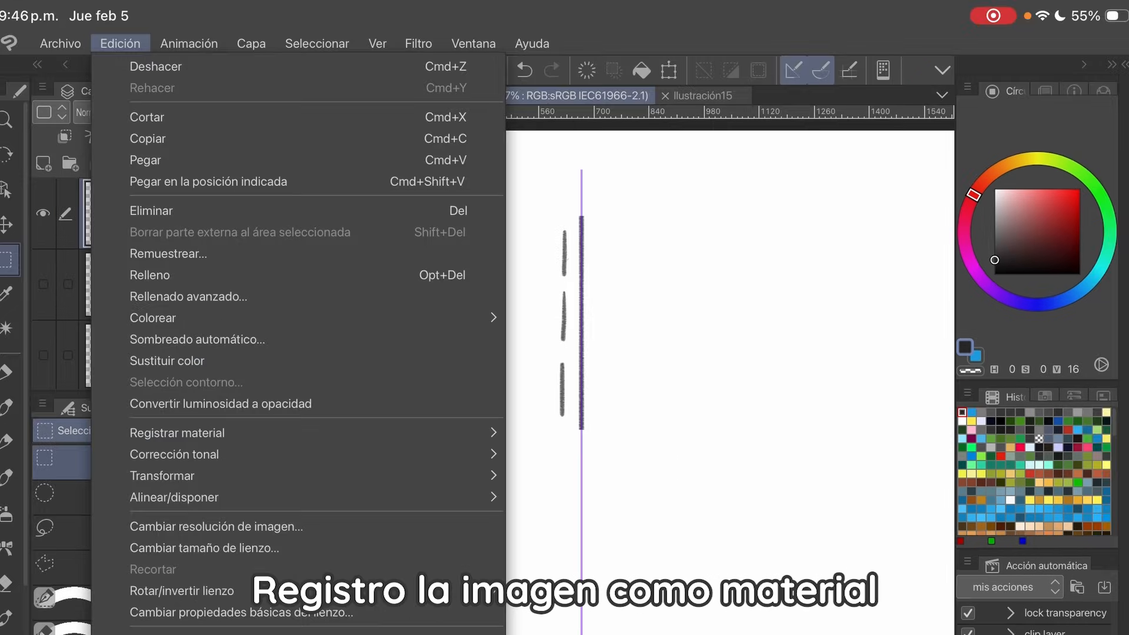
click(177, 433)
click(565, 437)
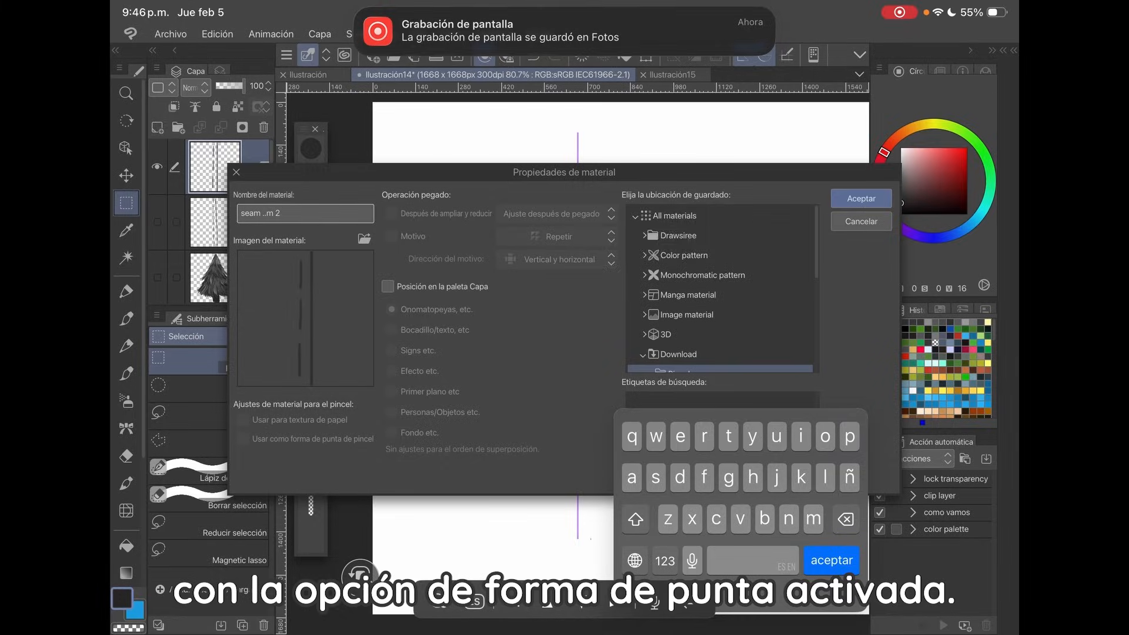
scroll(722, 288, down, 1)
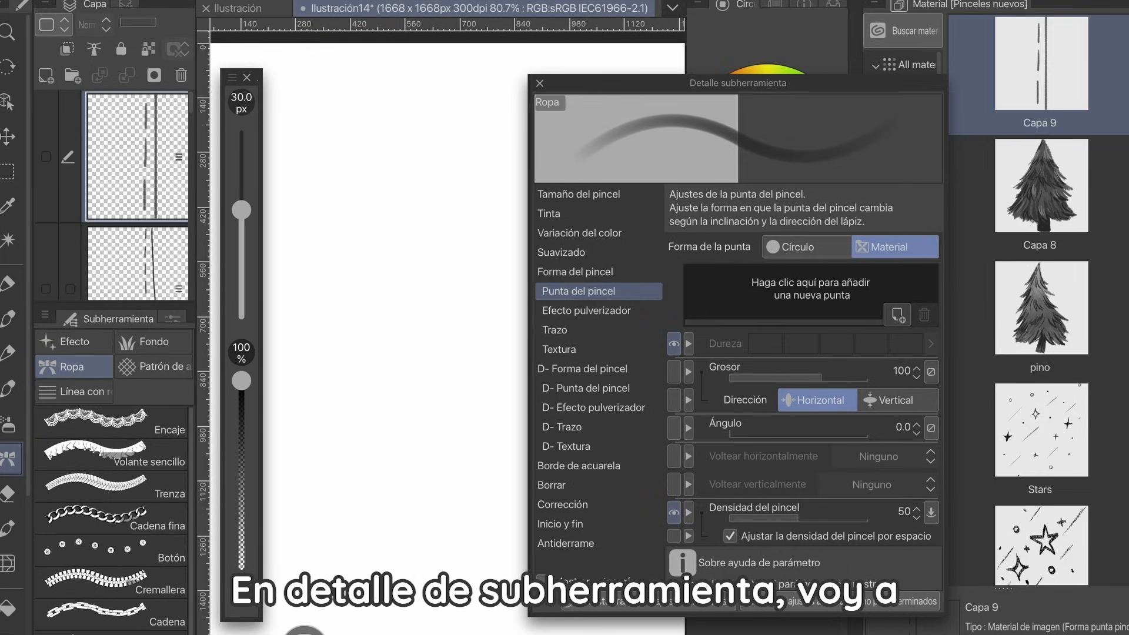
Add the seam material "Capa 9" as the tip shape of the Ropa brush.
click(897, 315)
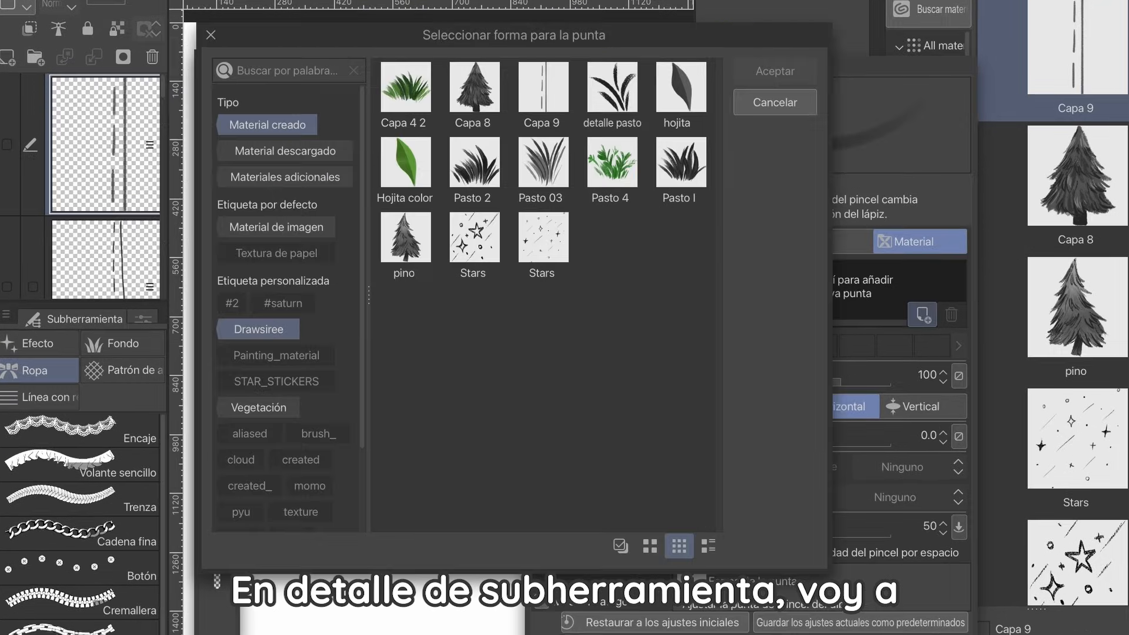
click(544, 88)
click(775, 71)
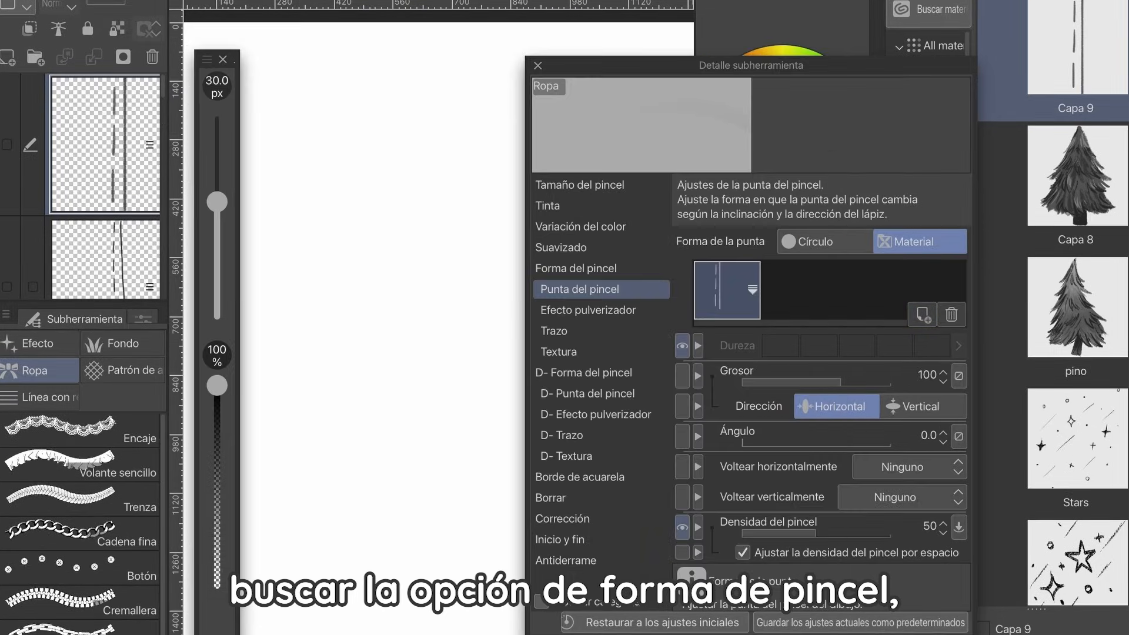
Enable the ribbon option in the brush's stroke settings and paint a vertical seam stroke at 135.5 px.
click(555, 331)
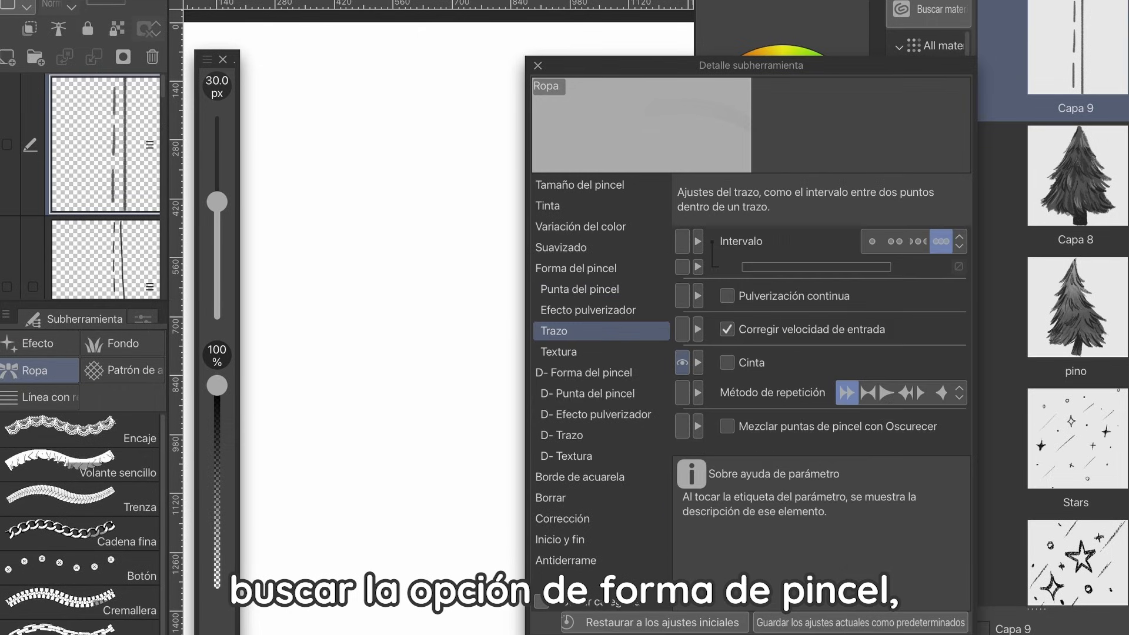
click(727, 362)
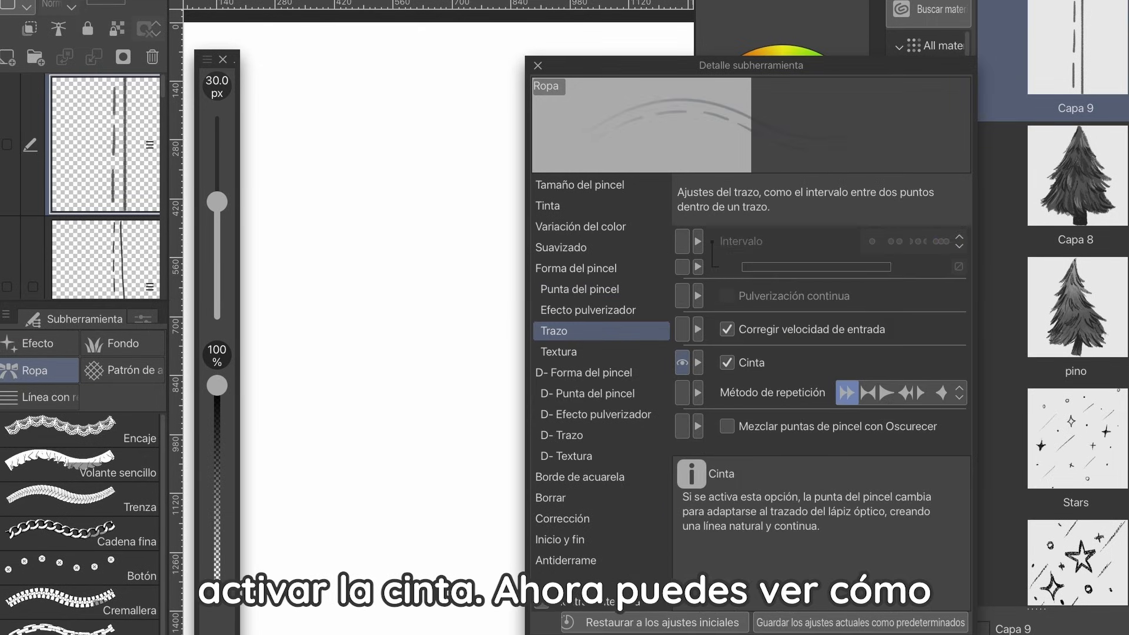
drag(578, 115, 590, 376)
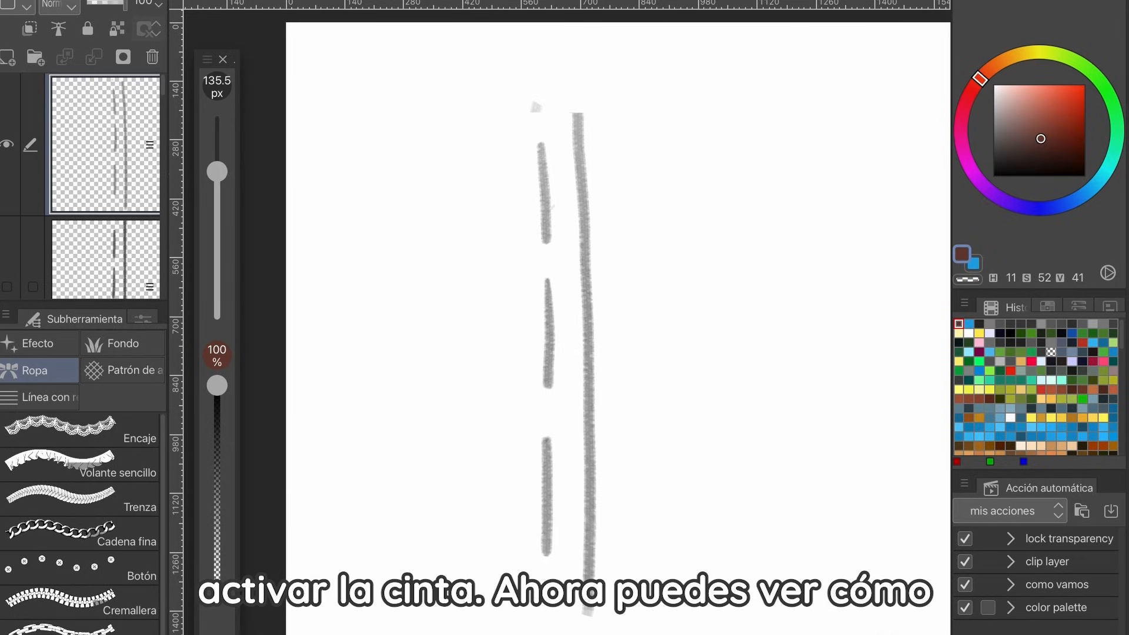
Paint wavy and looping test strokes with the 135.5 px ribbon brush to try the seam pattern along curves.
drag(477, 92, 501, 329)
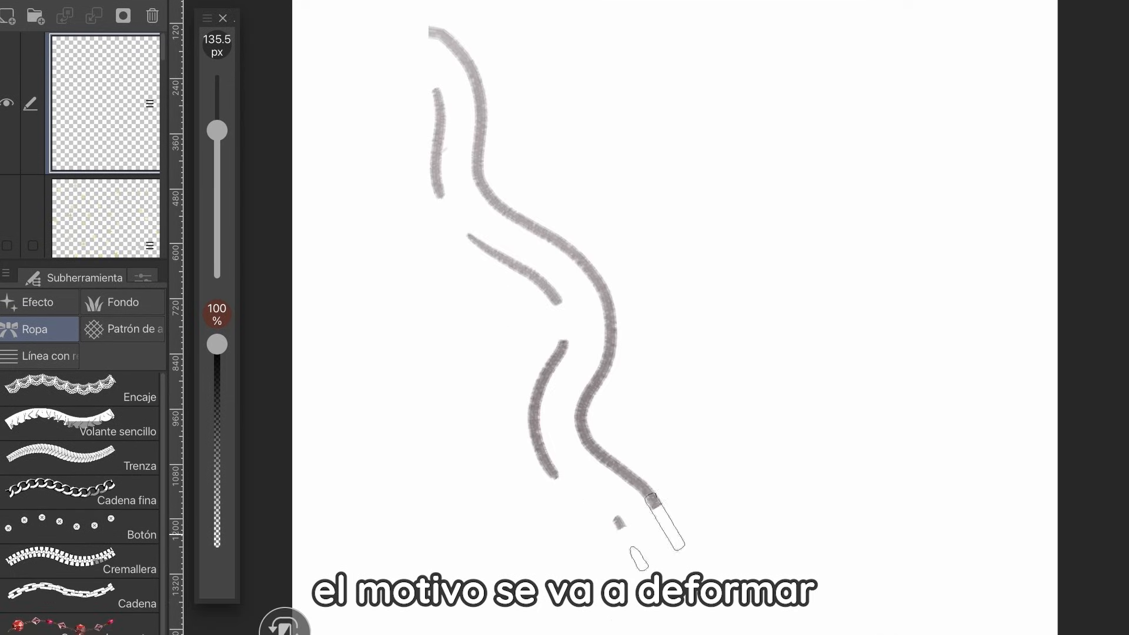
drag(651, 518, 660, 584)
drag(509, 38, 685, 369)
mouse_move(365, 101)
mouse_down()
mouse_move(336, 255)
mouse_move(468, 377)
mouse_move(390, 428)
mouse_up()
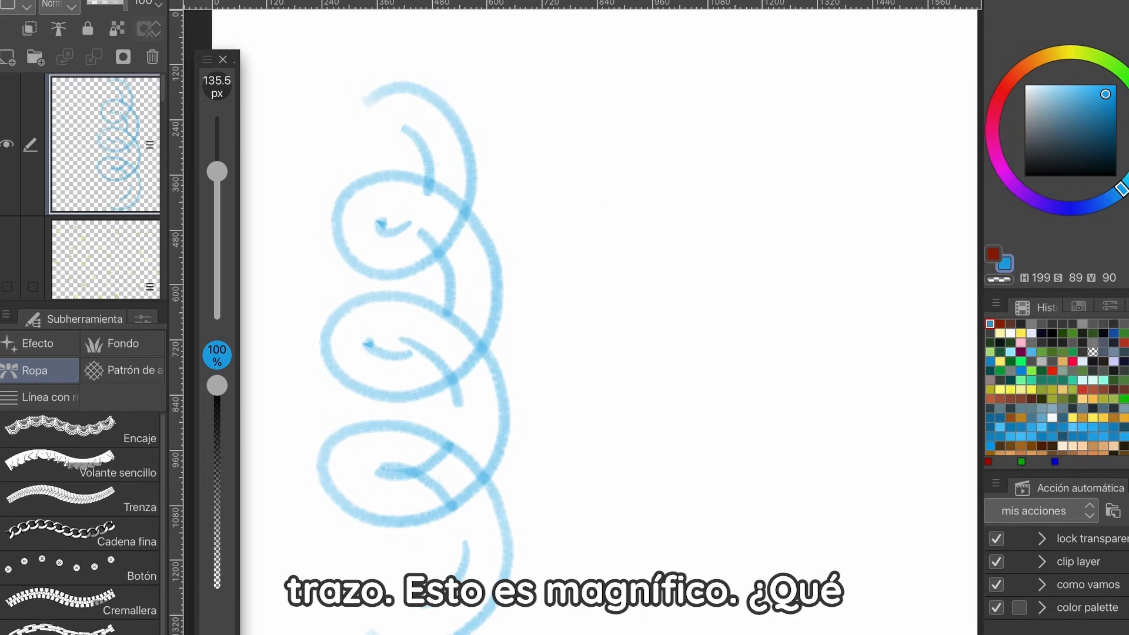
drag(544, 47, 544, 583)
drag(676, 62, 676, 517)
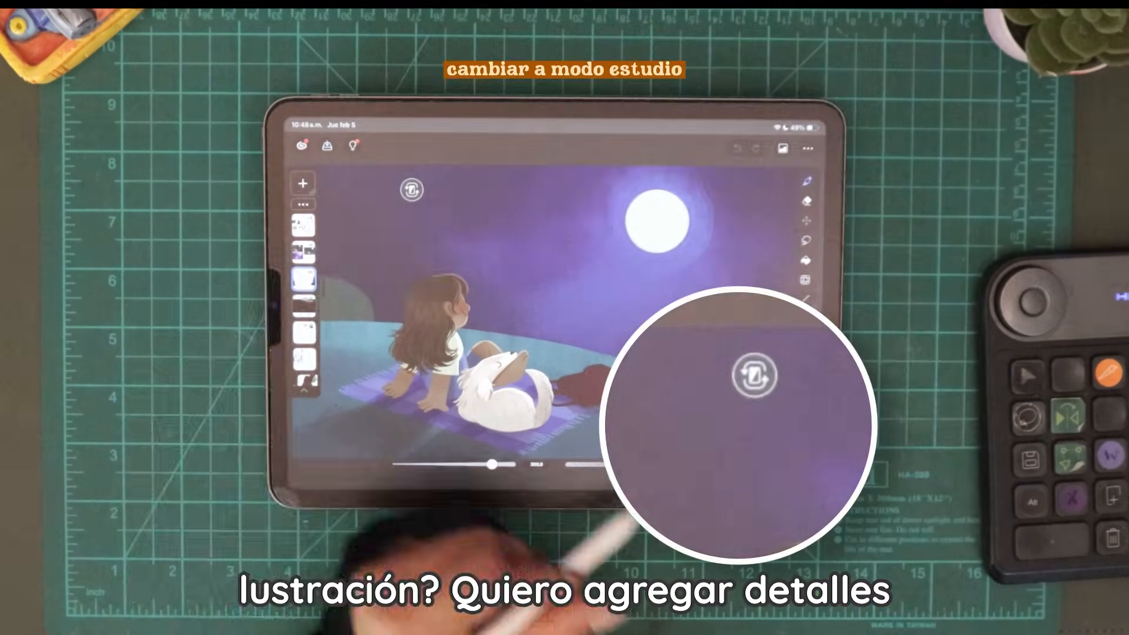
Switch the illustration to Studio Mode and scatter stars across the night sky around the moon with the spray-effect brush.
click(412, 190)
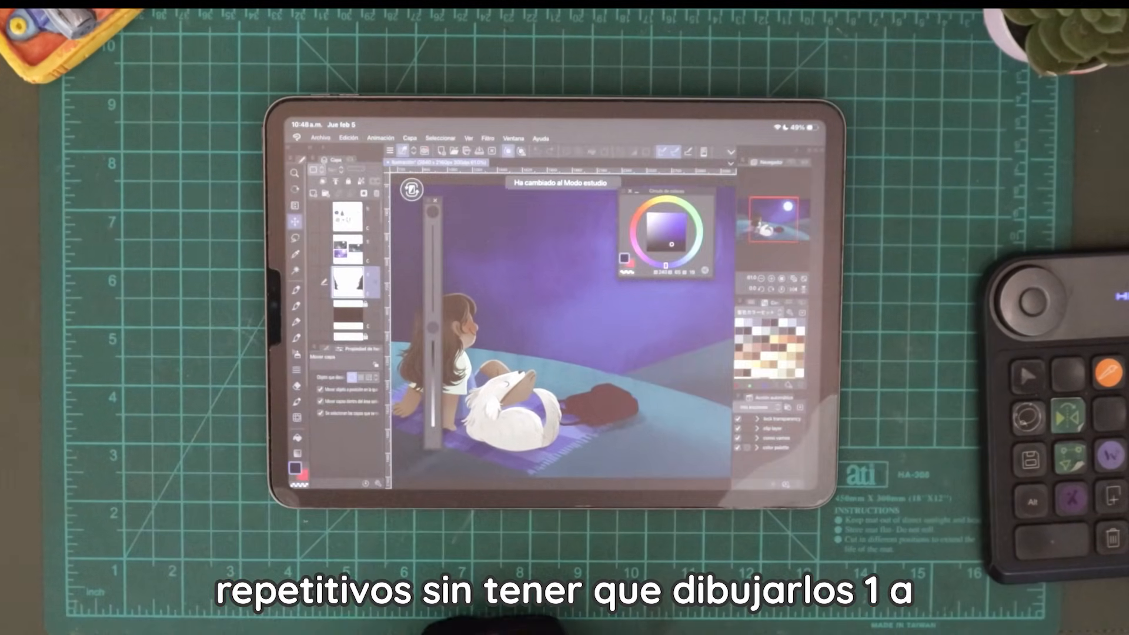
drag(597, 367, 671, 379)
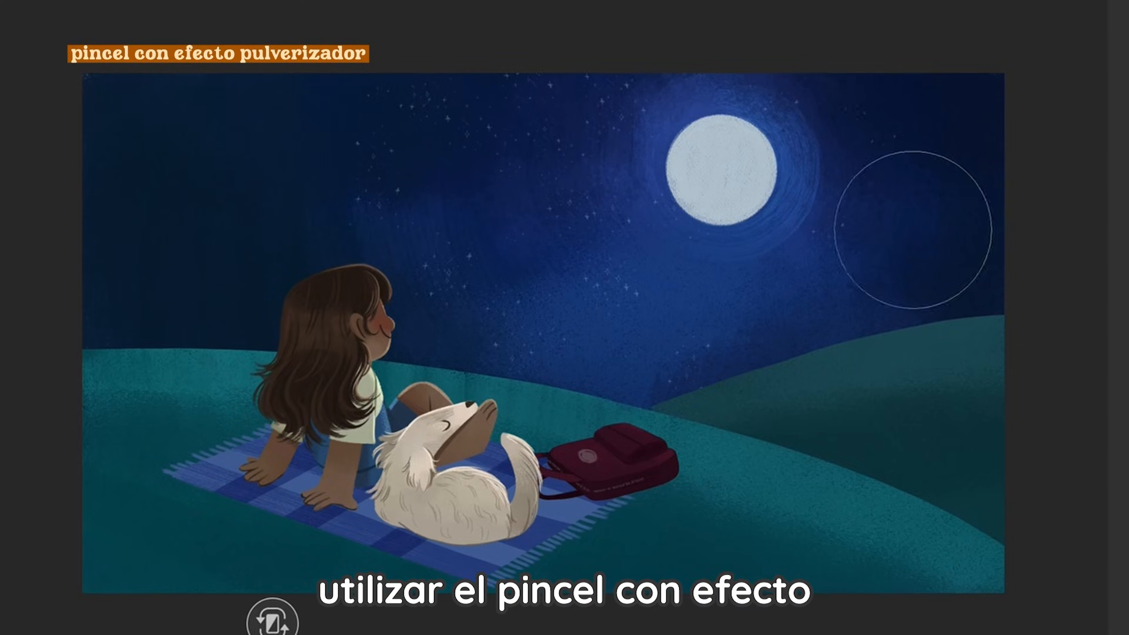
drag(914, 230, 967, 138)
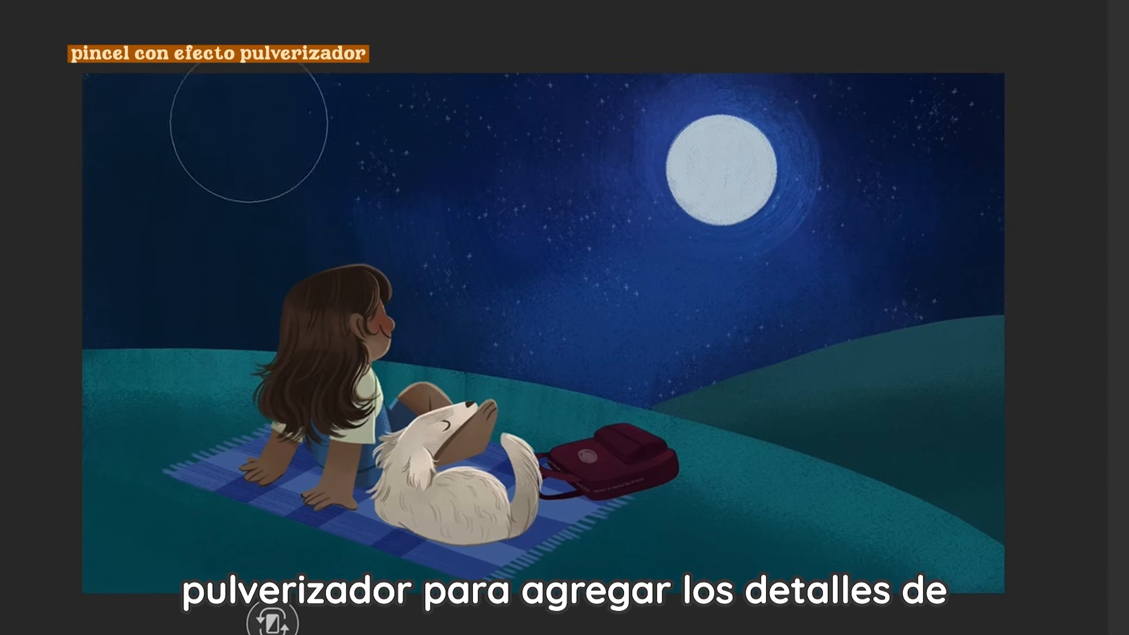
mouse_move(249, 132)
mouse_down()
mouse_move(298, 278)
mouse_move(186, 267)
mouse_up()
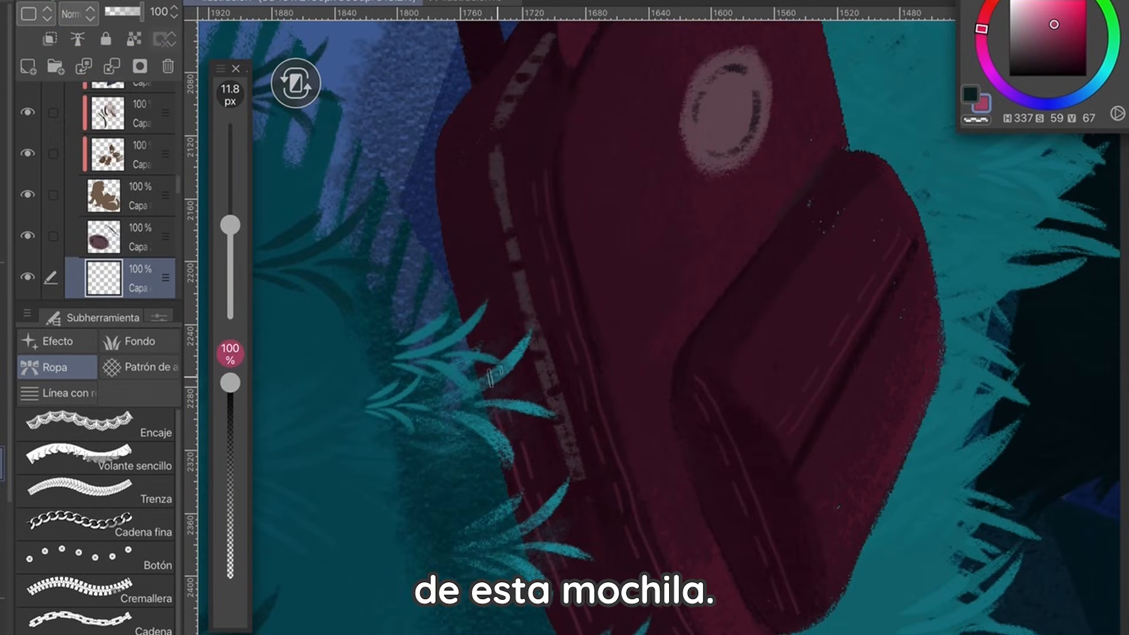
Paint seam stitches on the backpack with the 11.8 px brush and stamp grass tufts along the far hill.
drag(491, 376, 453, 230)
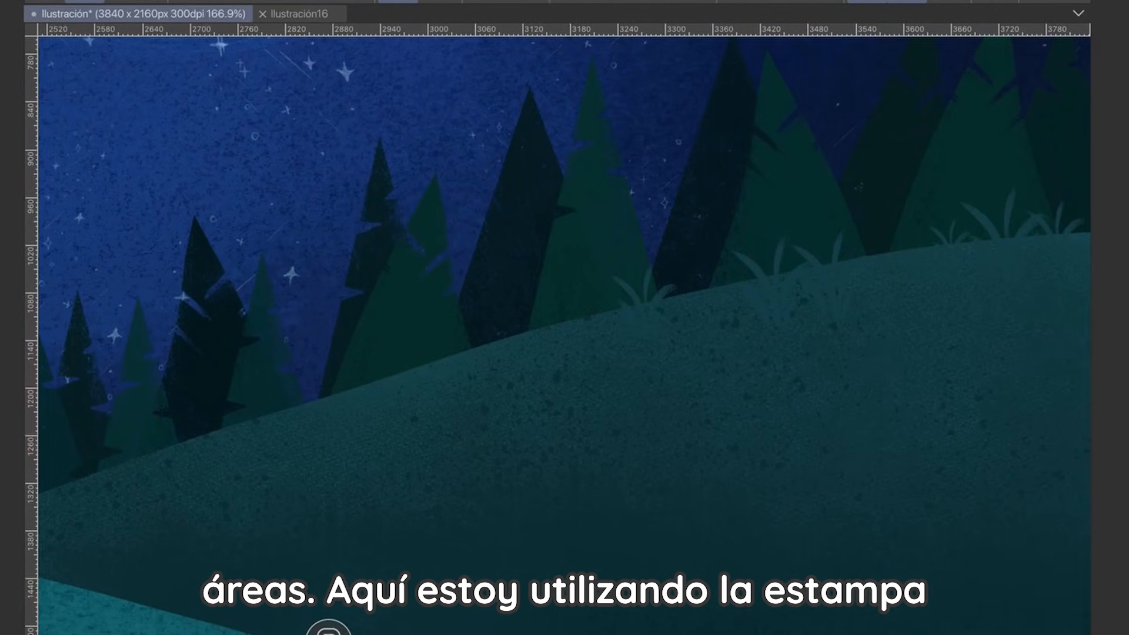
click(591, 301)
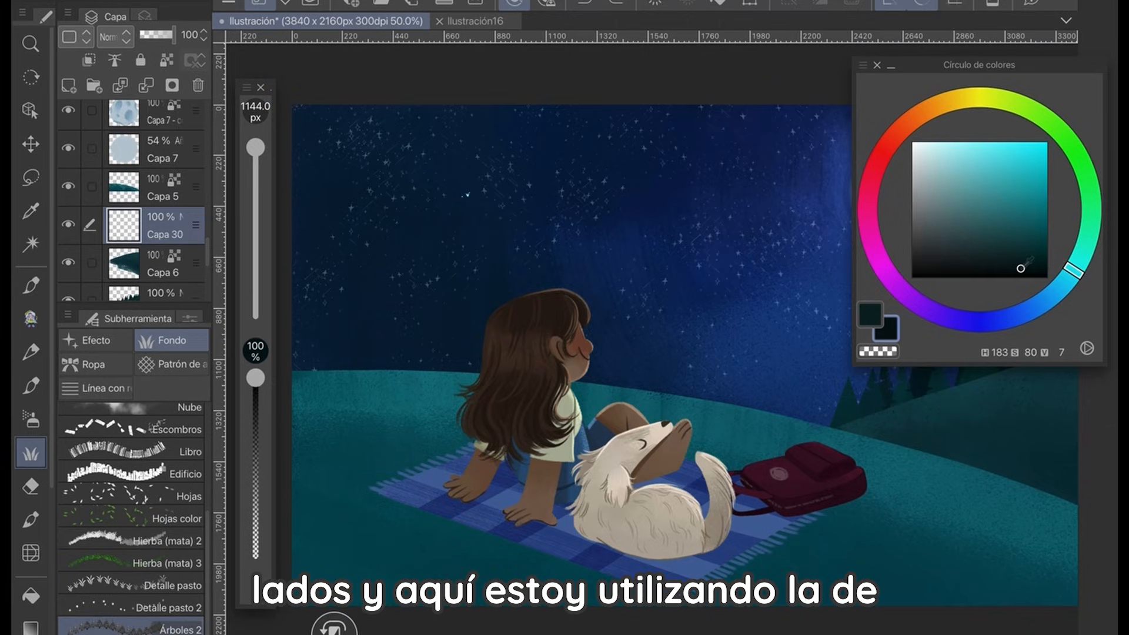
Stamp a row of dark pines behind the girl on layer Capa 30 with the Árboles 2 brush at 1144 px.
click(700, 387)
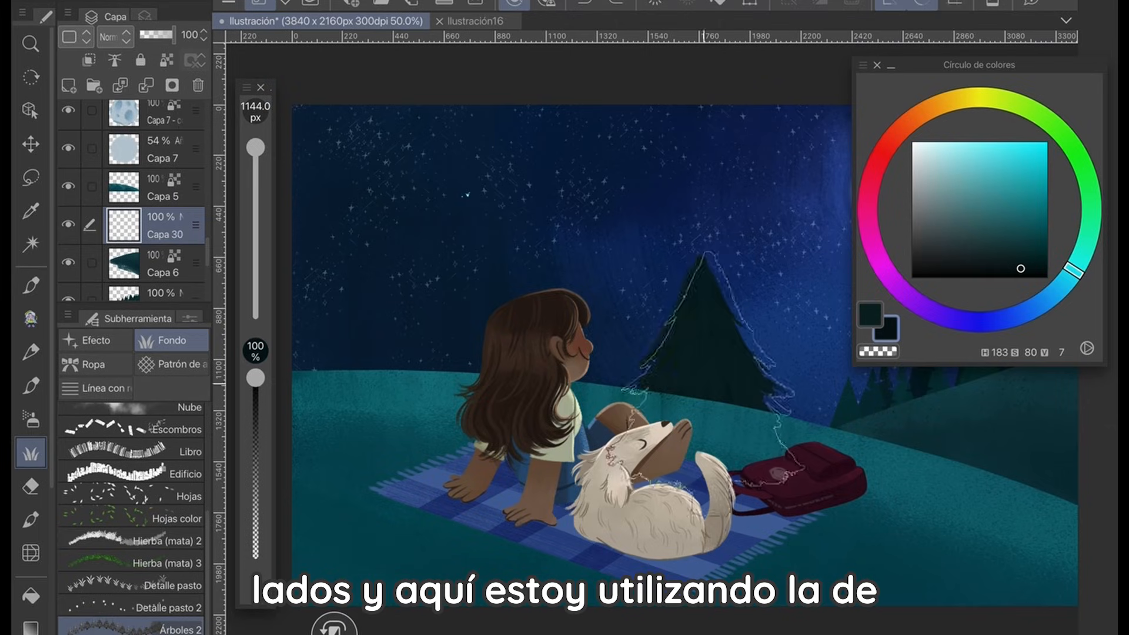
click(598, 322)
click(474, 281)
click(327, 216)
click(361, 242)
click(444, 297)
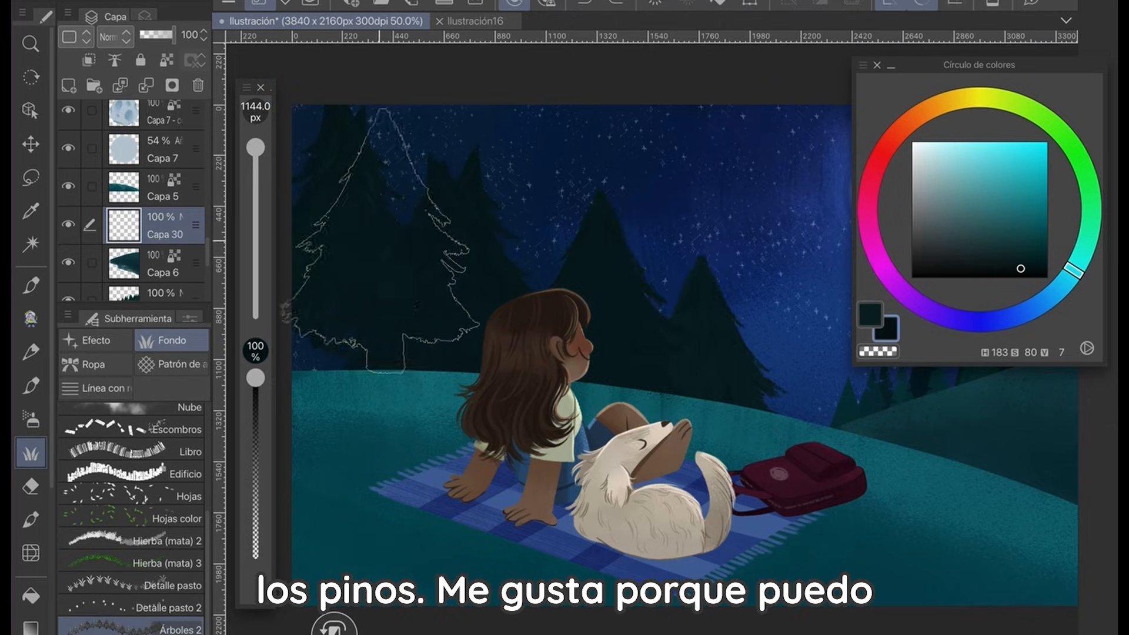
click(419, 288)
click(509, 338)
click(532, 314)
click(573, 334)
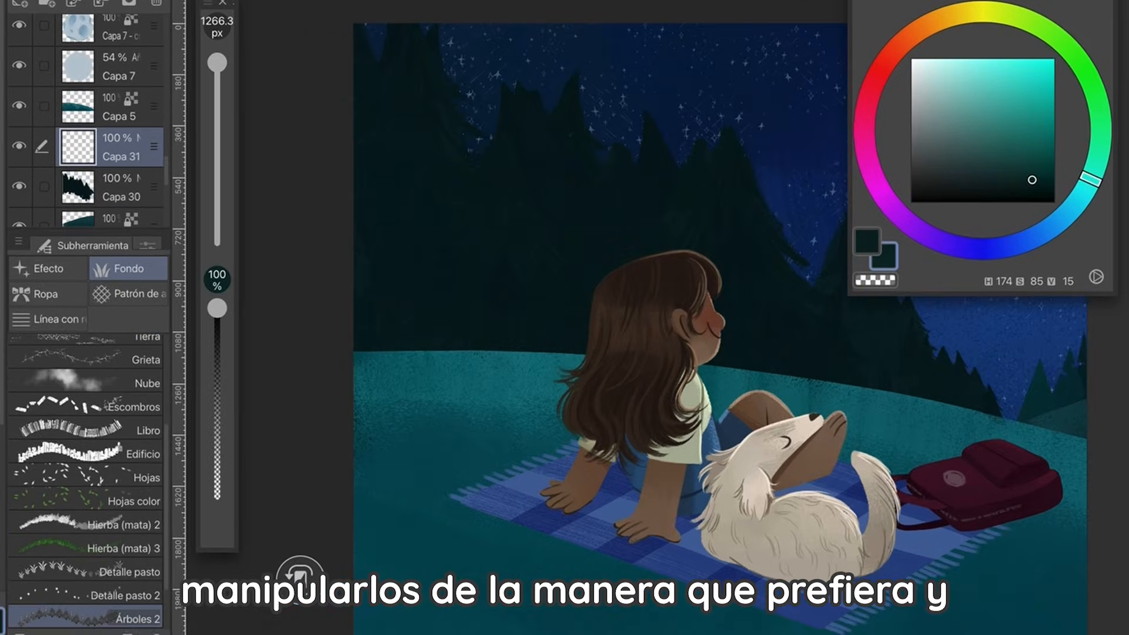
Stamp a large pine at 1266.3 px on layer Capa 31 and transform it behind the girl.
click(471, 264)
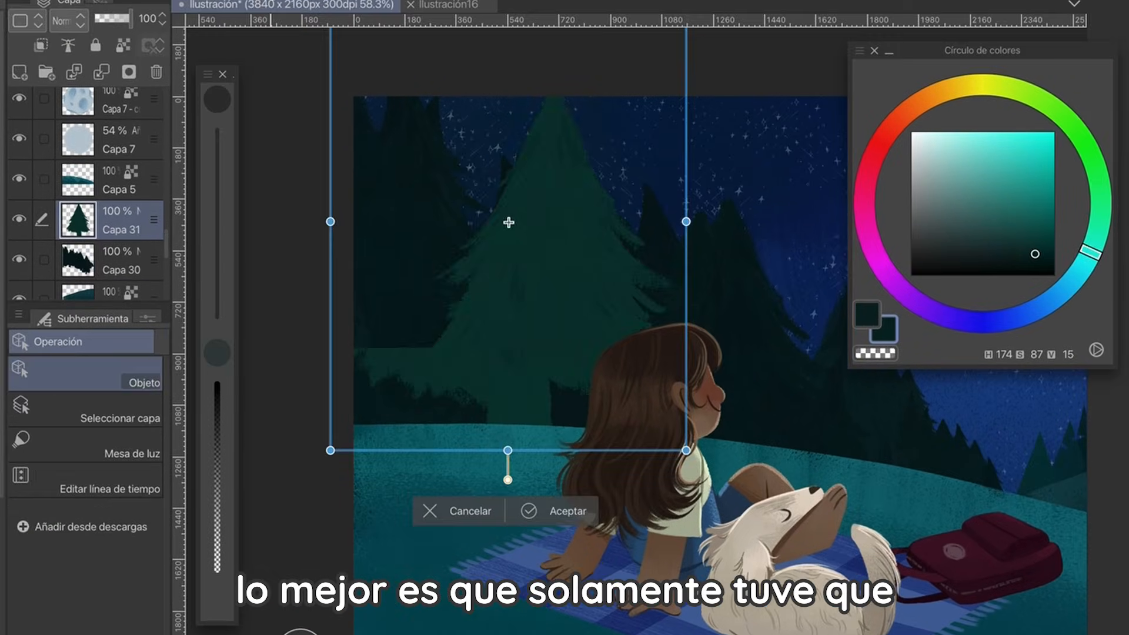
drag(410, 181, 375, 233)
drag(294, 51, 255, 0)
mouse_move(365, 196)
mouse_down()
mouse_move(355, 167)
mouse_move(348, 183)
mouse_up()
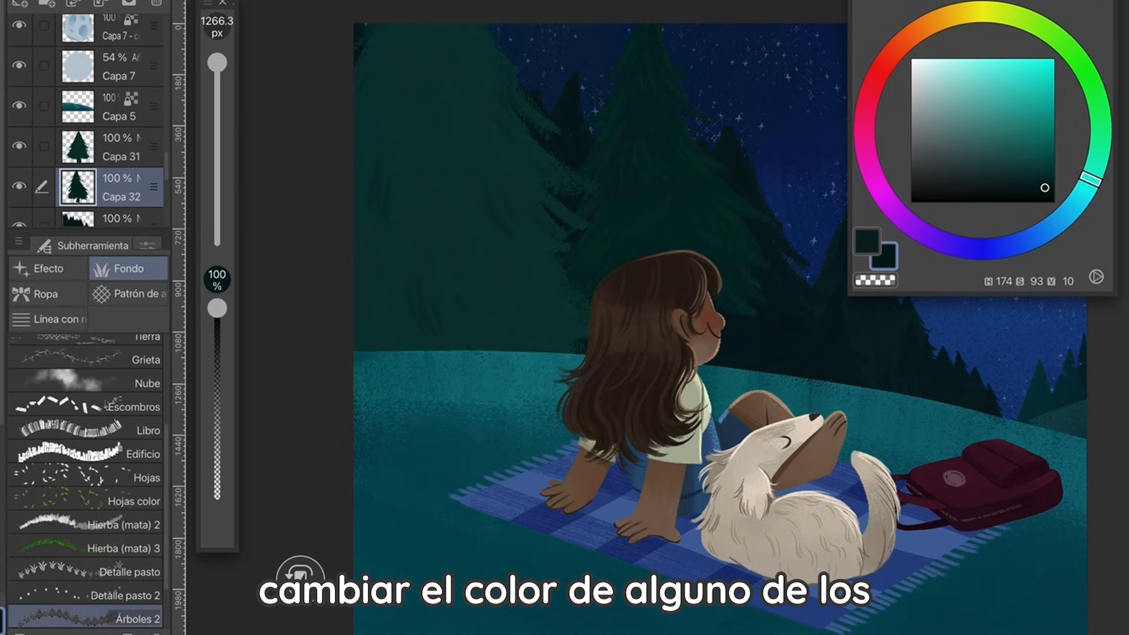
Transform the pines on Capa 32 and Capa 33 and adjust the large foreground pine on Capa 24.
key(ctrl+t)
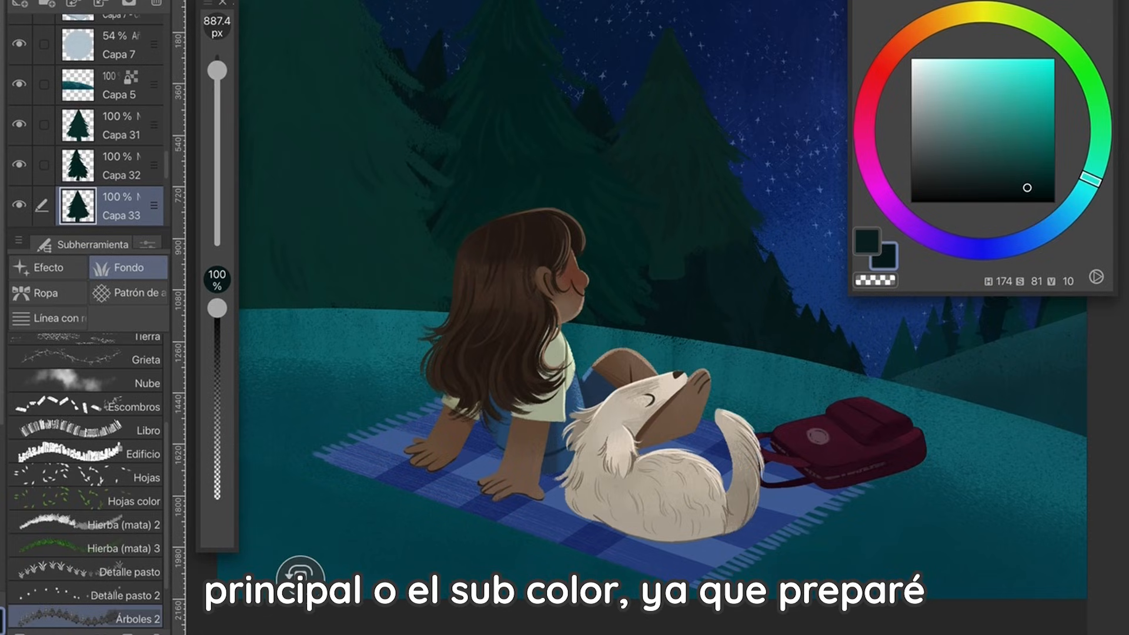
key(ctrl+t)
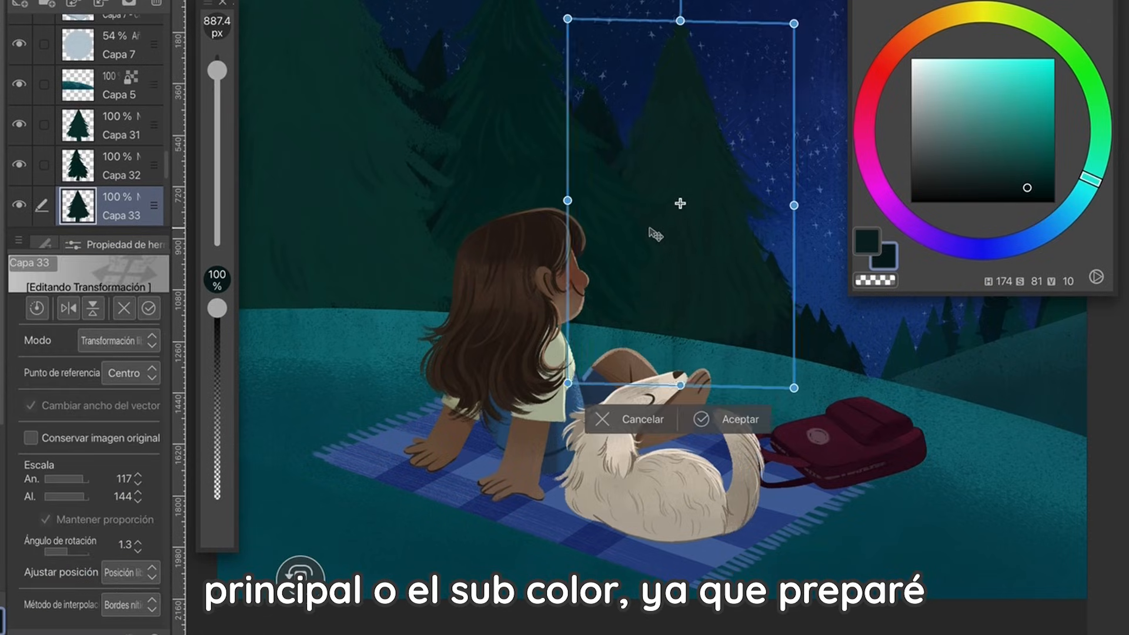
drag(651, 232, 665, 243)
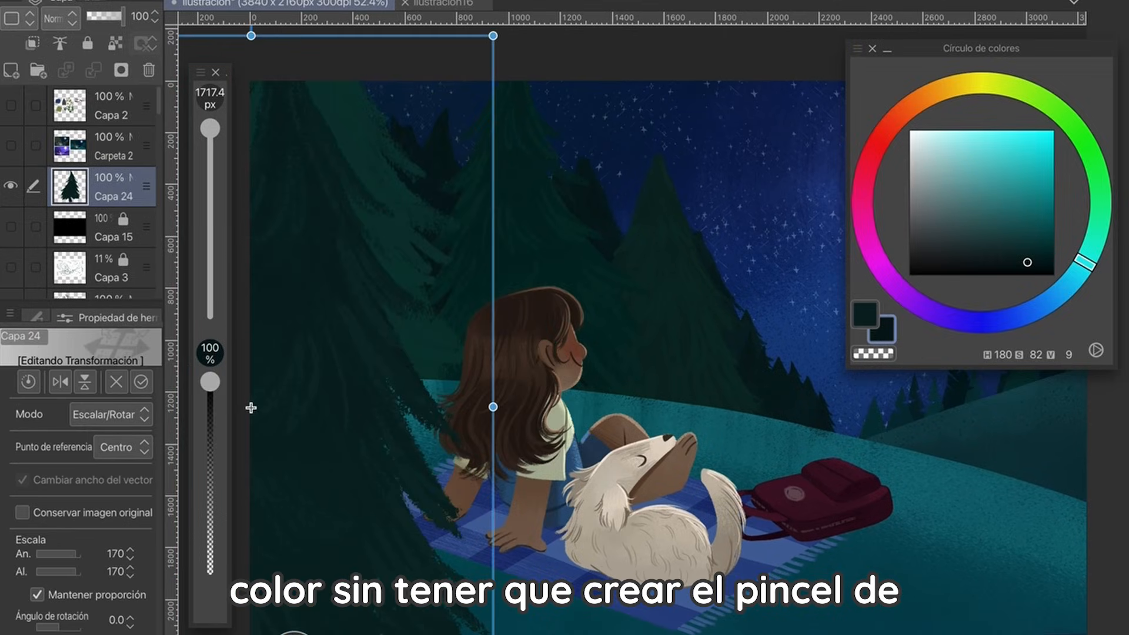
drag(493, 407, 664, 407)
drag(436, 482, 378, 473)
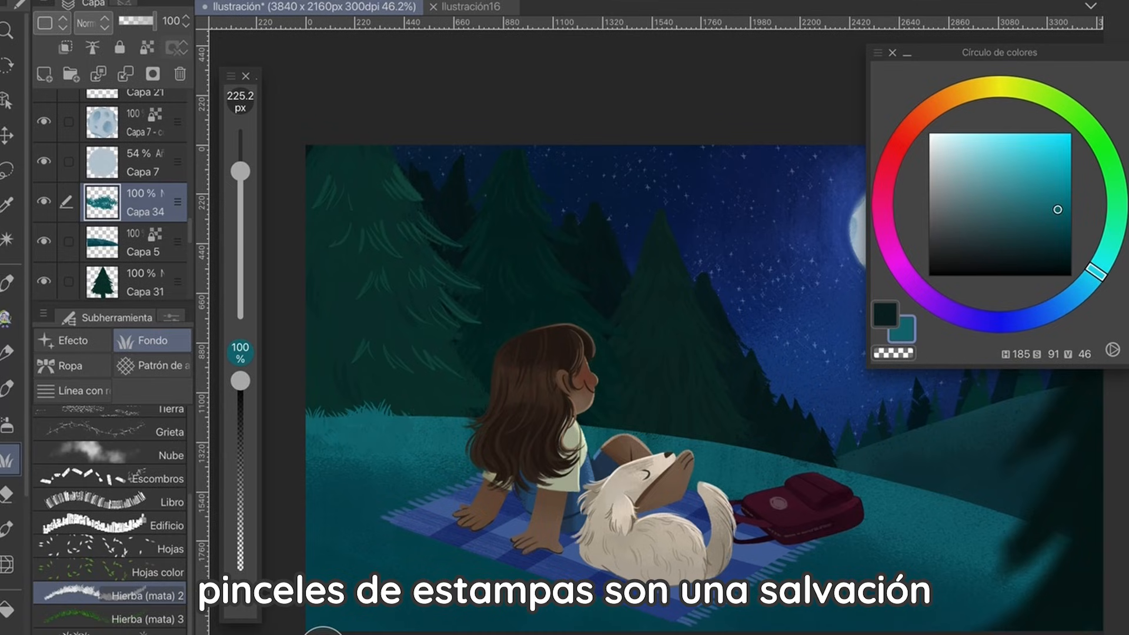
Fill the meadow with grass brushes on separate layers and dab red flowers beside the backpack with the 29.5 px Portaminas pencil.
drag(443, 412, 706, 458)
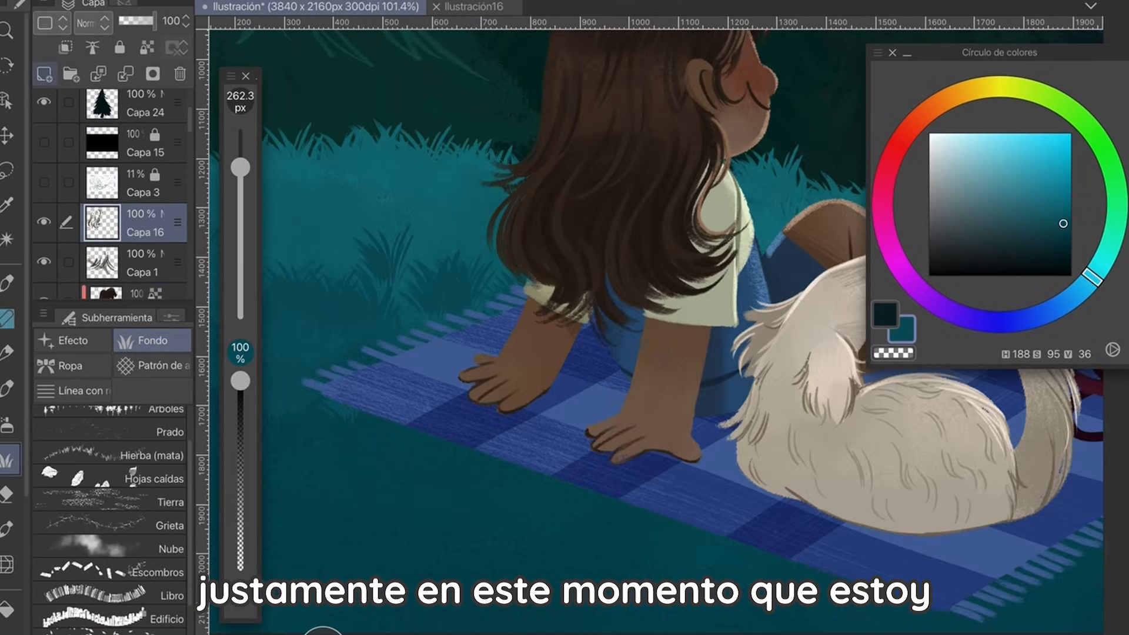
click(44, 74)
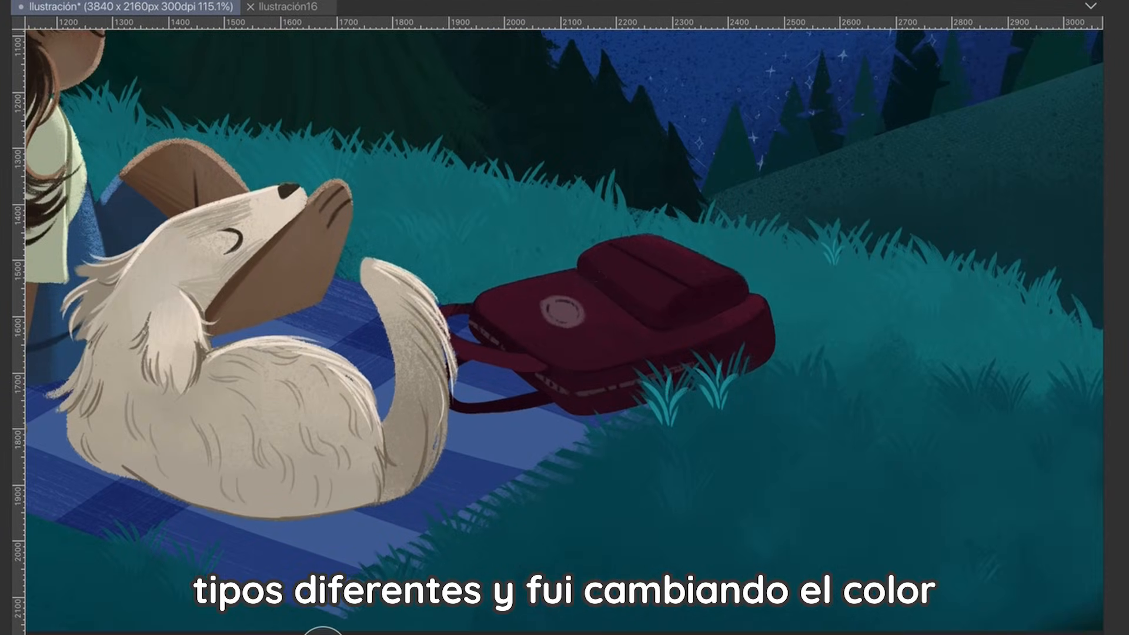
click(895, 263)
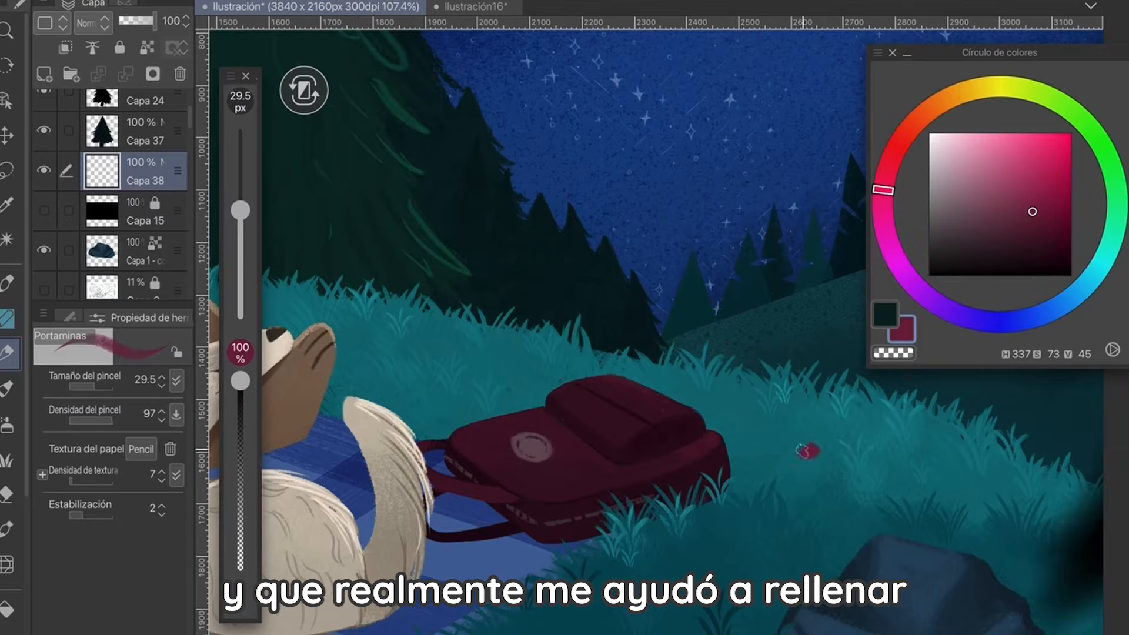
click(829, 463)
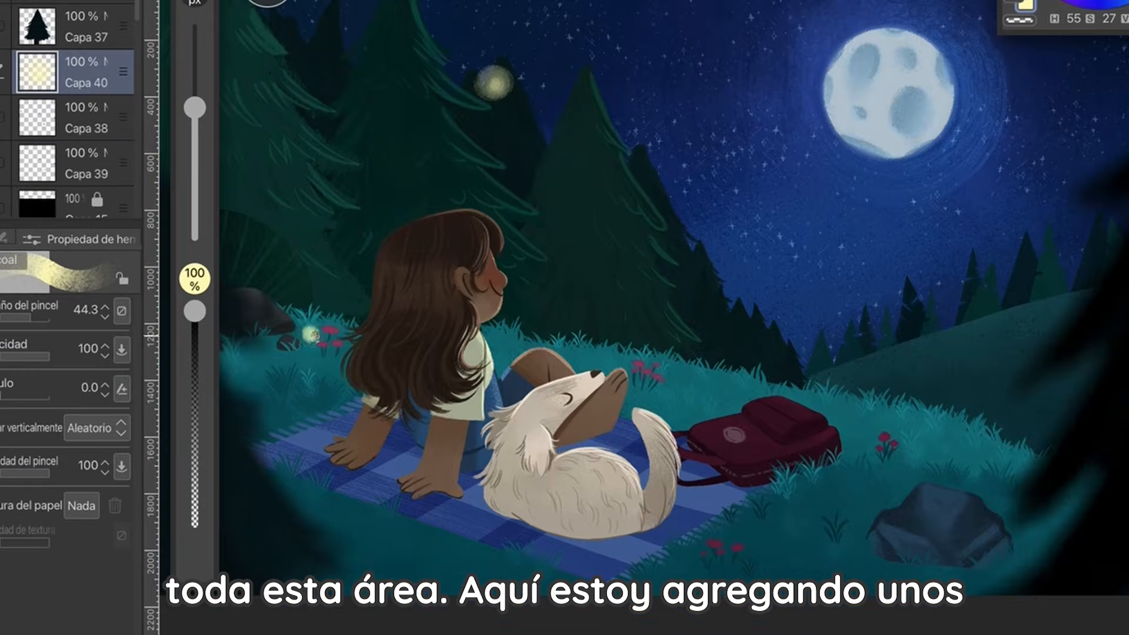